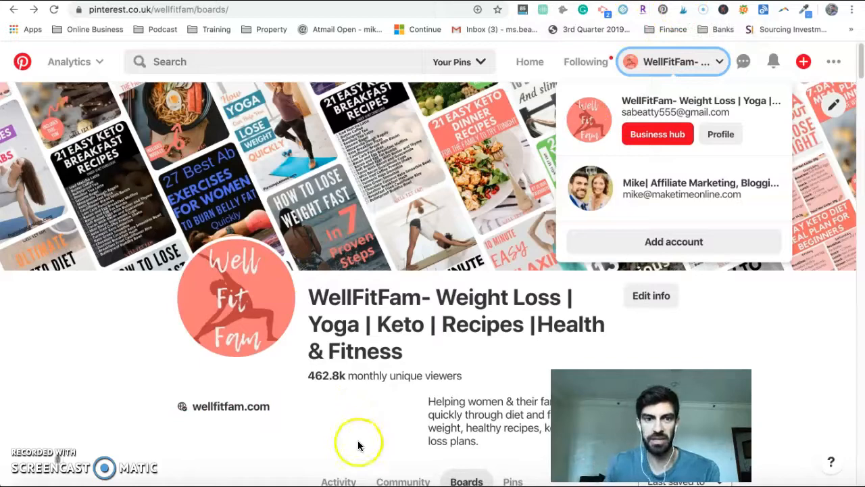
Examine the WellFitFam profile's header details and browse through its boards
scroll(361, 440, "down", 4)
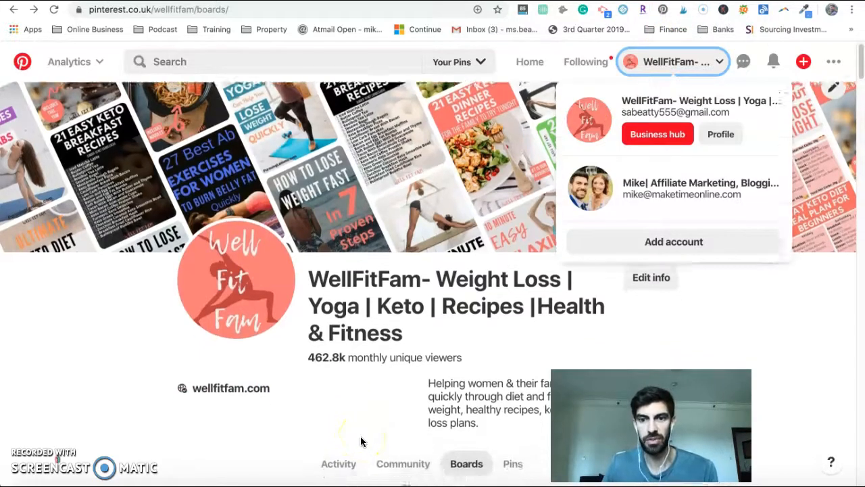
scroll(360, 440, "down", 15)
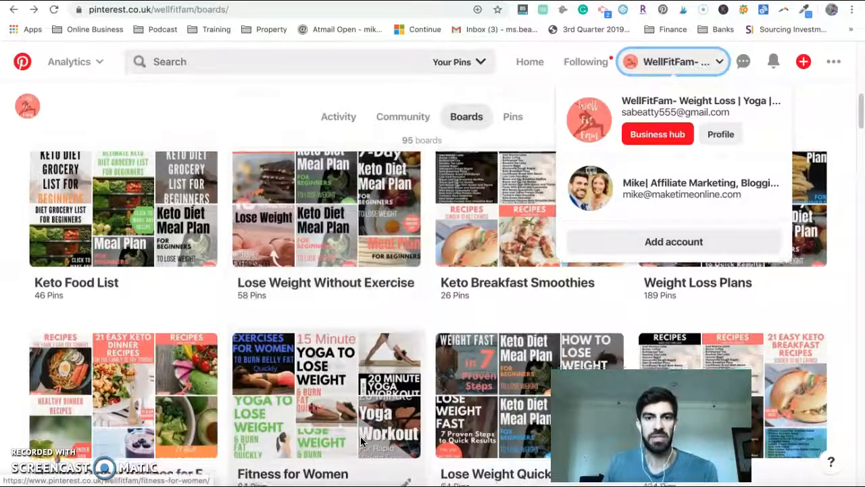
scroll(360, 440, "down", 6)
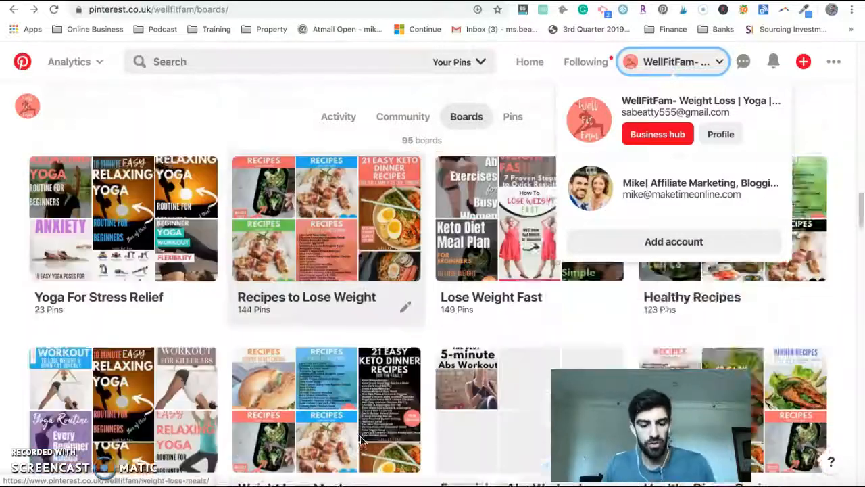
scroll(361, 441, "down", 8)
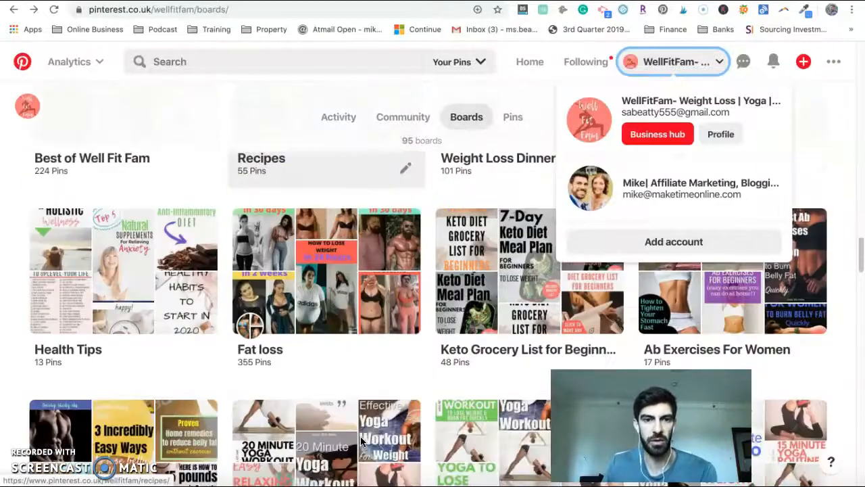
scroll(360, 441, "down", 6)
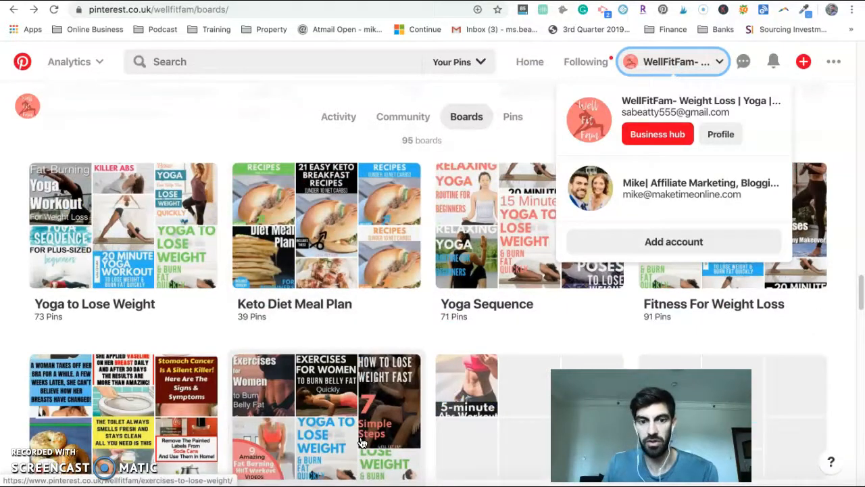
scroll(360, 441, "down", 6)
scroll(361, 441, "up", 1)
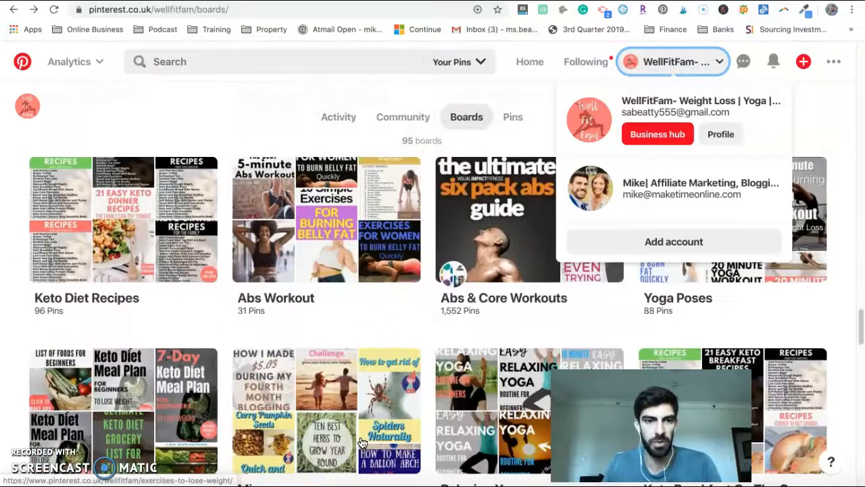
scroll(360, 441, "down", 2)
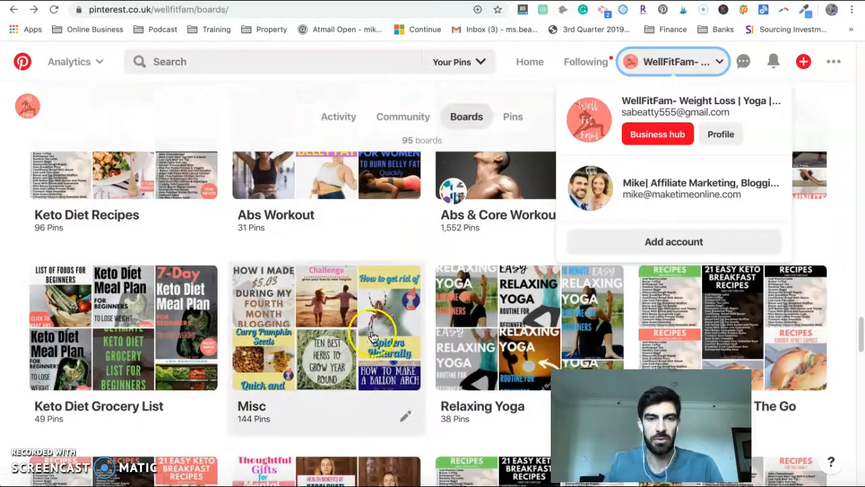
scroll(371, 336, "up", 15)
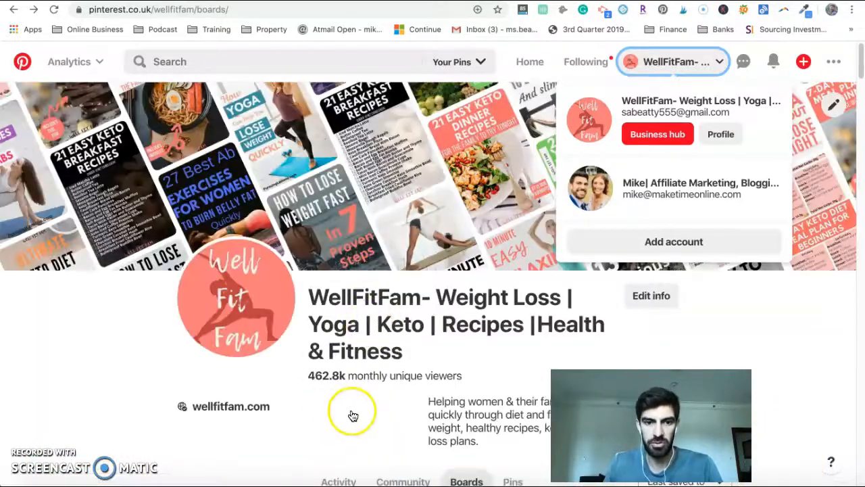
scroll(365, 418, "down", 1)
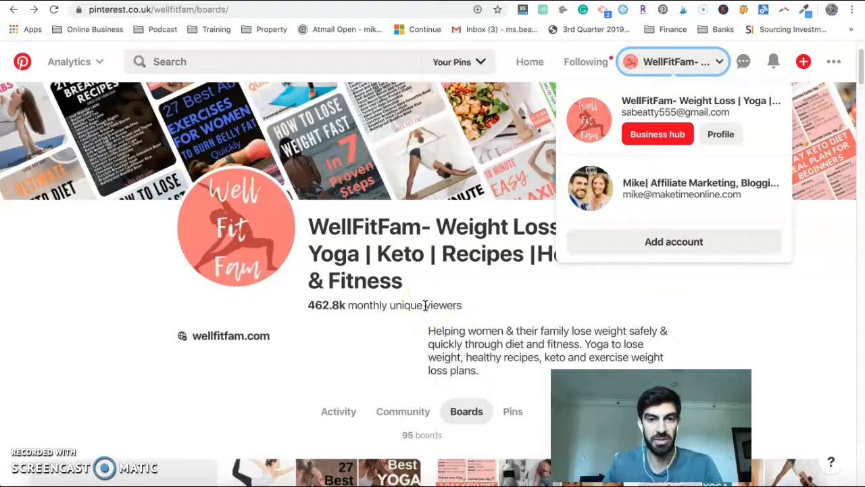
scroll(475, 309, "down", 3)
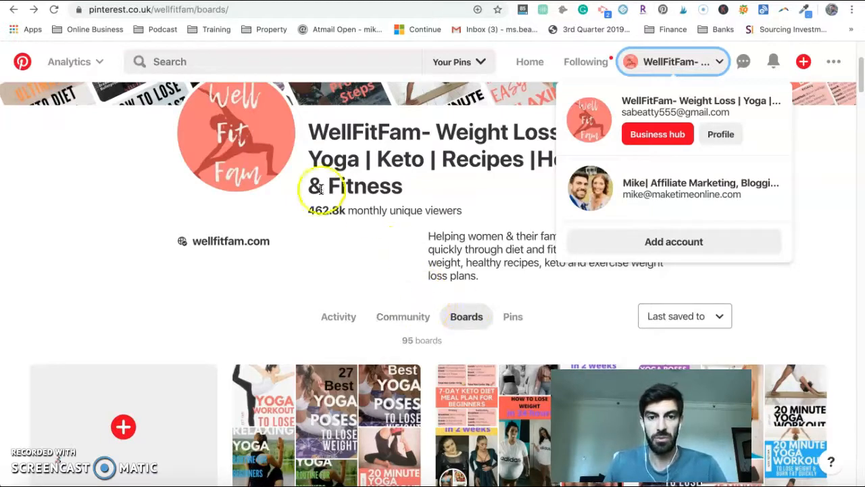
scroll(396, 270, "down", 10)
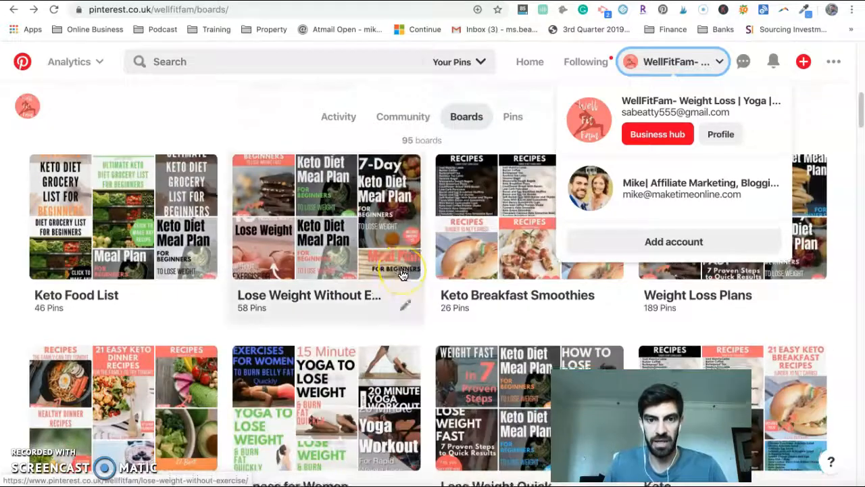
scroll(402, 275, "down", 10)
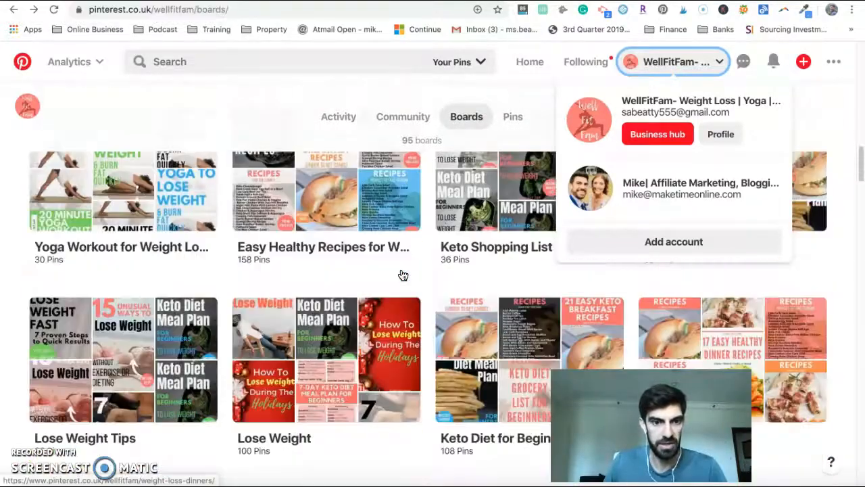
scroll(402, 275, "down", 9)
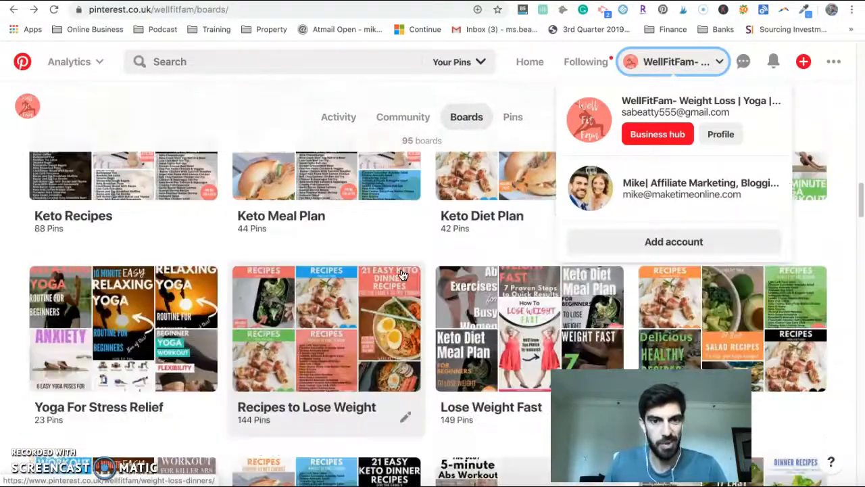
scroll(402, 275, "down", 10)
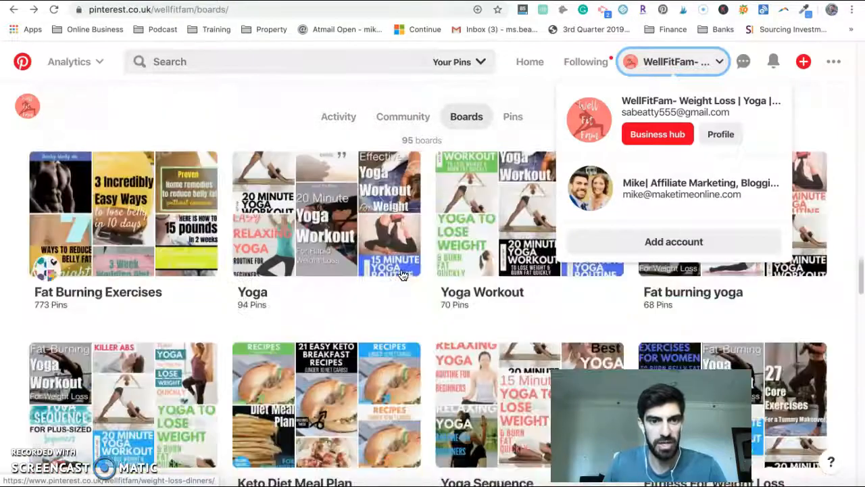
scroll(402, 275, "down", 9)
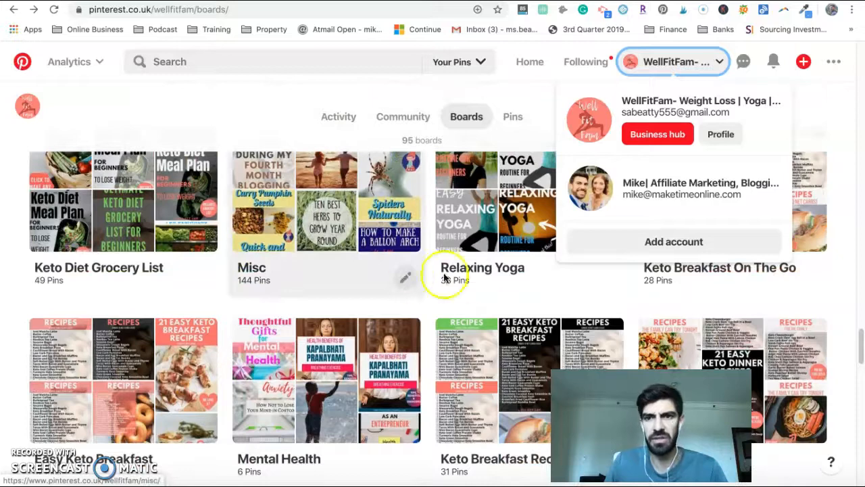
Dismiss the account switcher and open the Dinner recipes board from the profile's boards
left_click(639, 62)
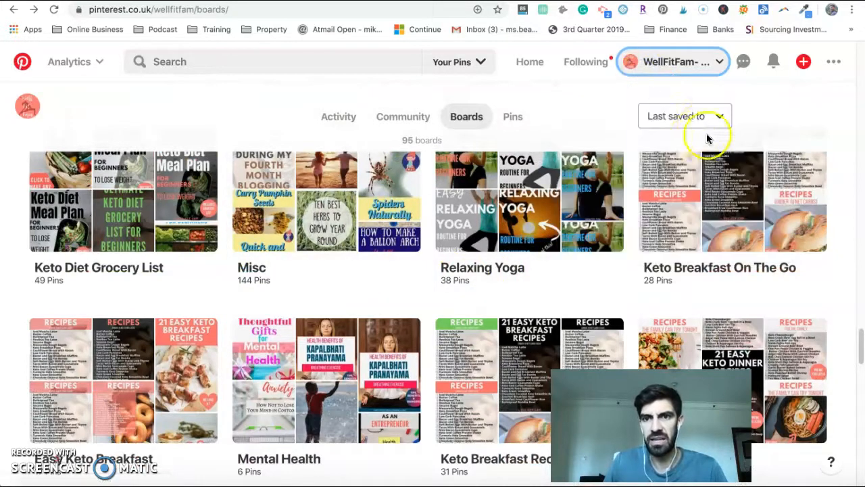
scroll(402, 298, "down", 7)
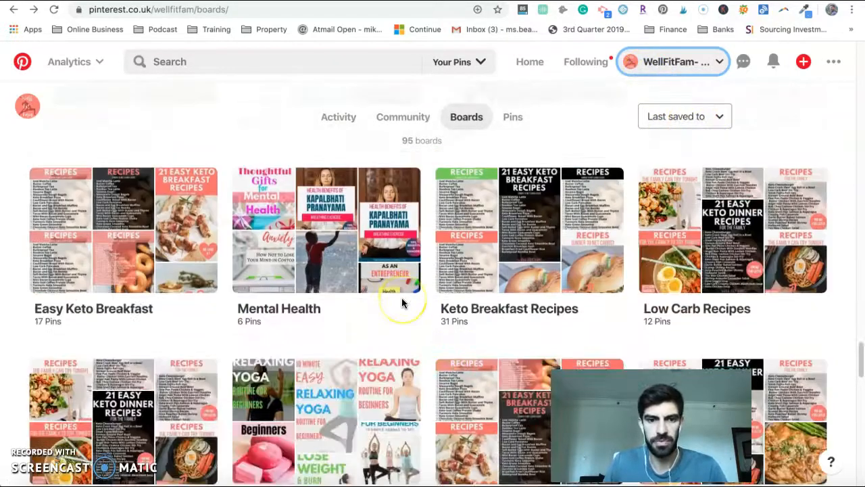
scroll(402, 302, "down", 7)
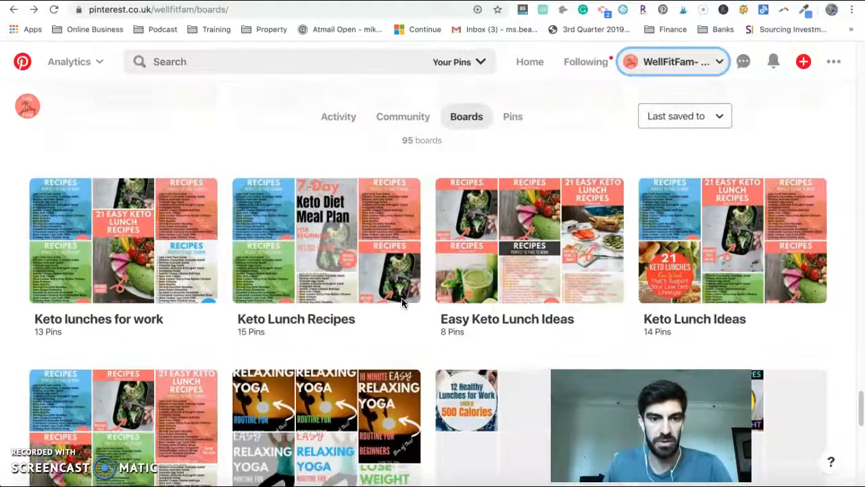
scroll(402, 303, "down", 2)
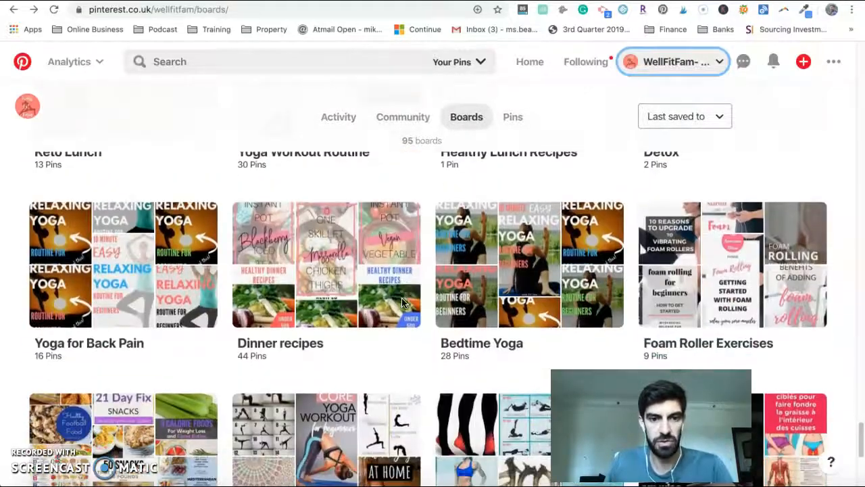
left_click(381, 295)
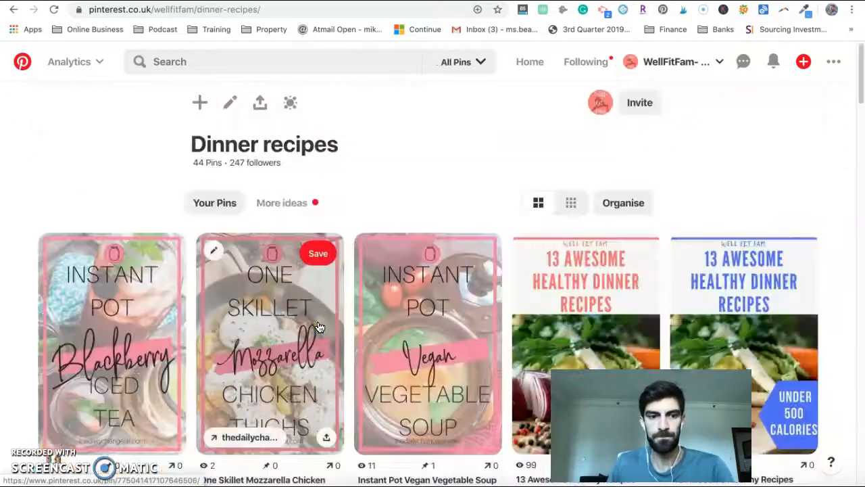
Look through the pins saved on the Dinner recipes board, comparing their designs and statistics
scroll(486, 285, "down", 5)
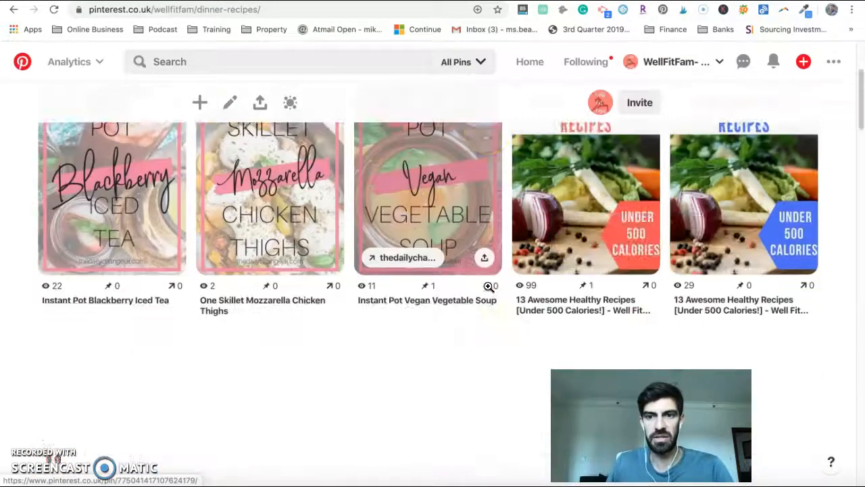
scroll(488, 286, "down", 4)
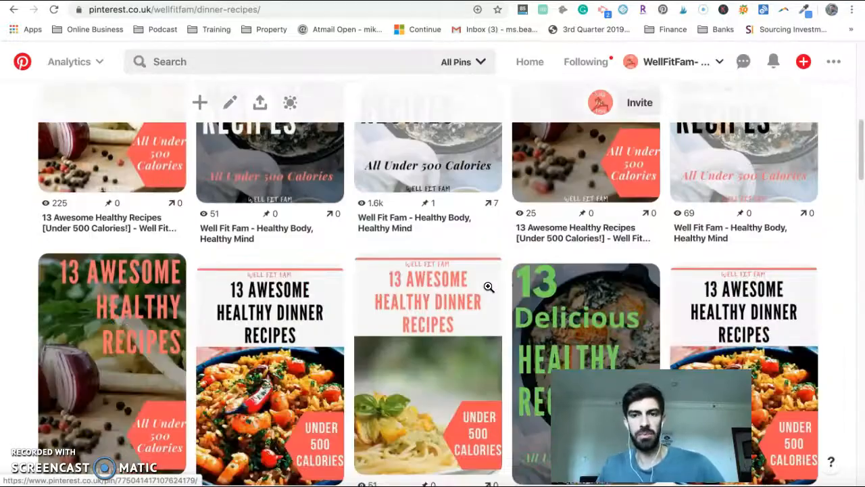
scroll(488, 286, "down", 6)
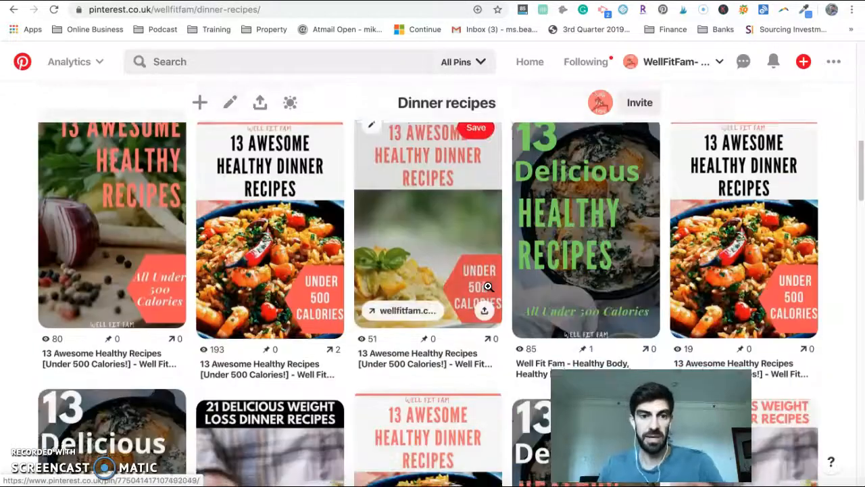
scroll(489, 286, "down", 8)
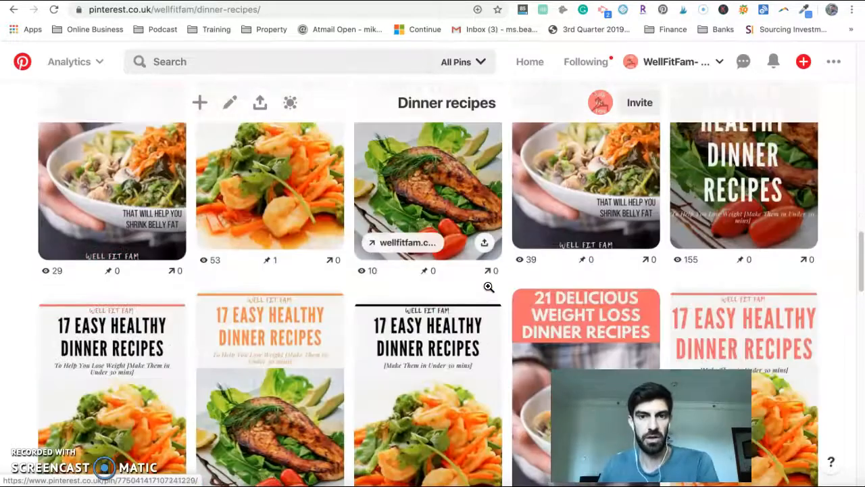
scroll(489, 286, "down", 3)
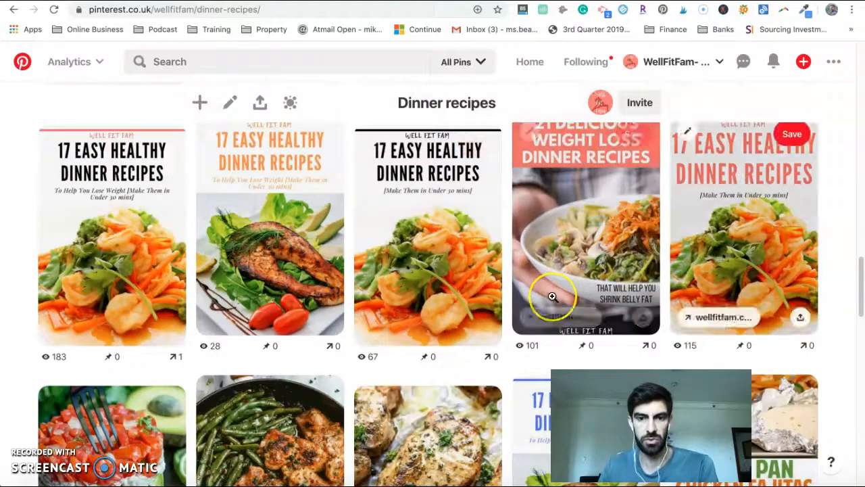
scroll(552, 297, "down", 3)
scroll(553, 297, "down", 15)
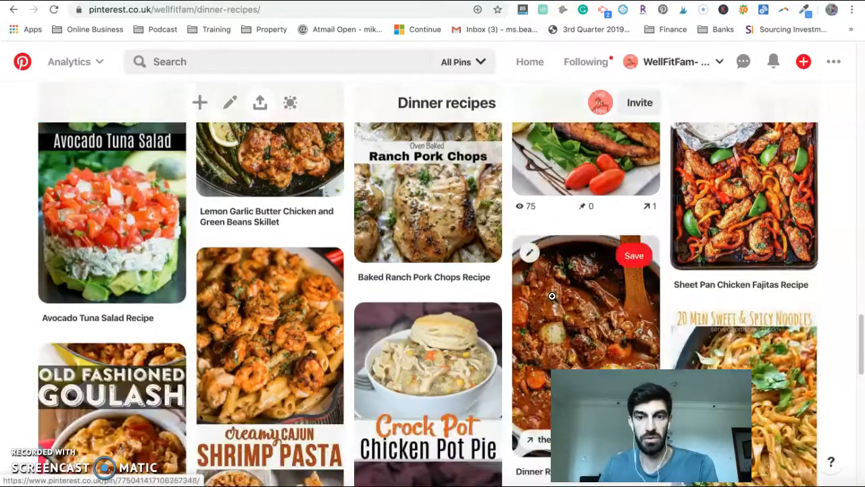
scroll(552, 296, "up", 15)
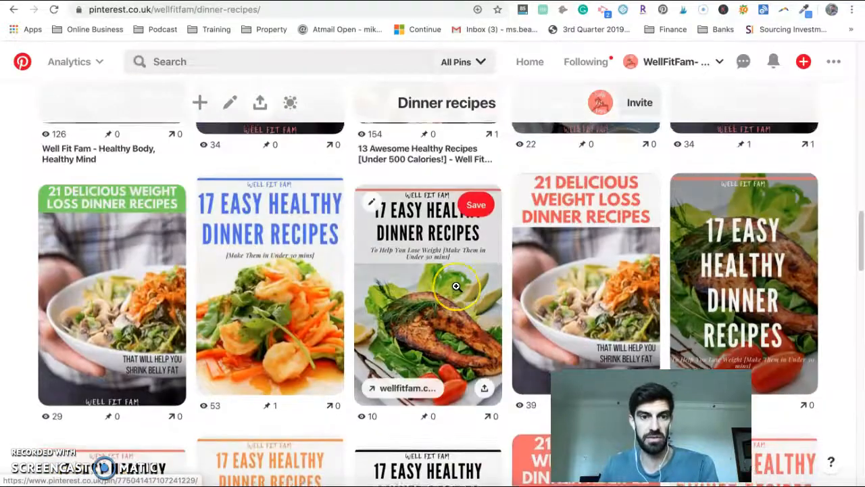
scroll(455, 285, "up", 3)
scroll(114, 334, "down", 2)
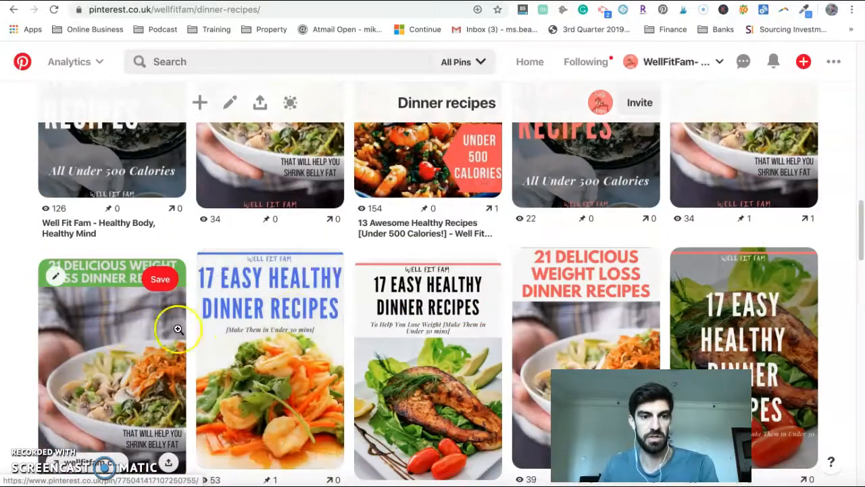
scroll(430, 331, "up", 5)
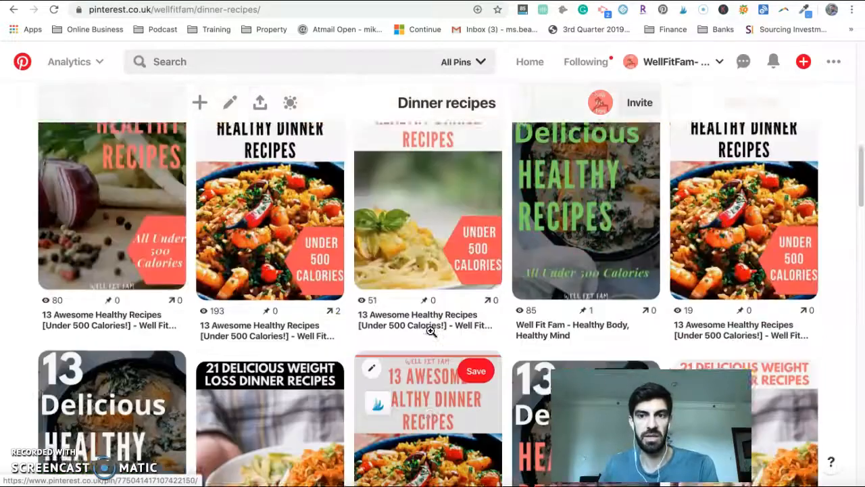
scroll(430, 331, "up", 2)
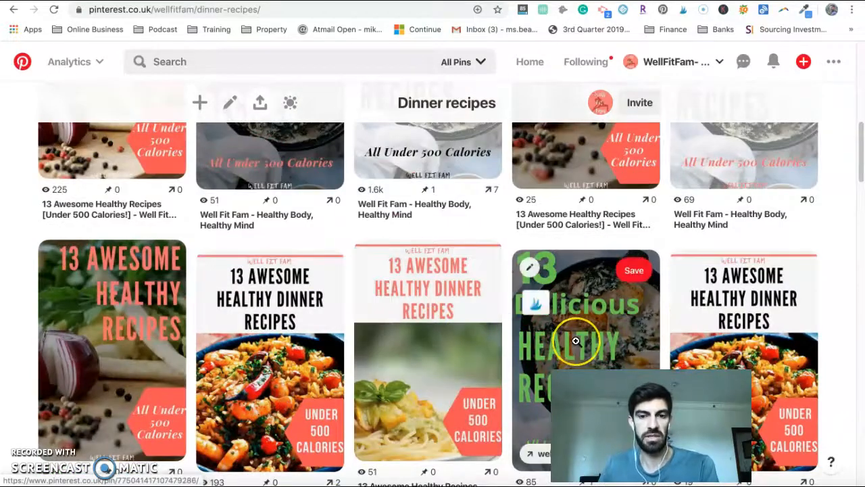
scroll(575, 341, "up", 4)
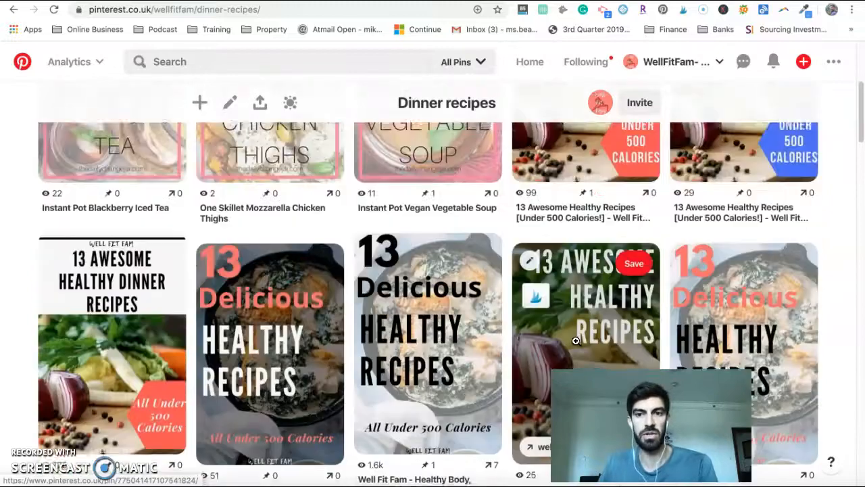
scroll(576, 342, "up", 2)
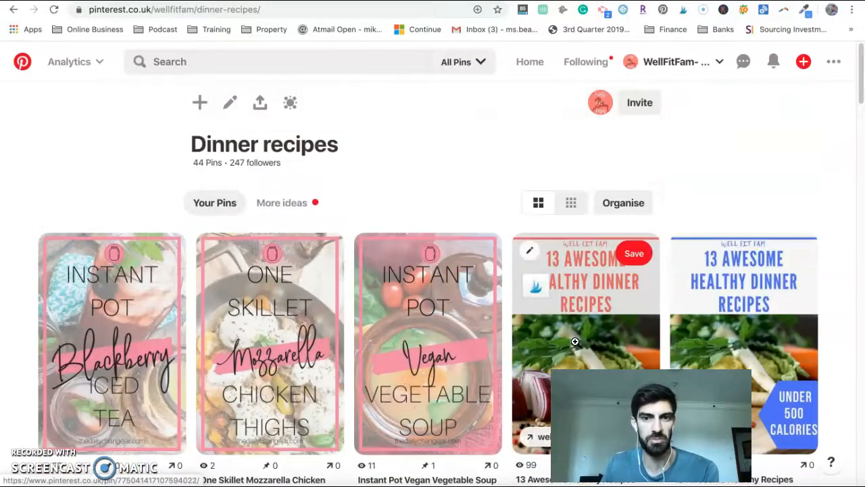
Launch the Tailwind extension on the Dinner recipes board and review the pins available to schedule
scroll(575, 342, "down", 3)
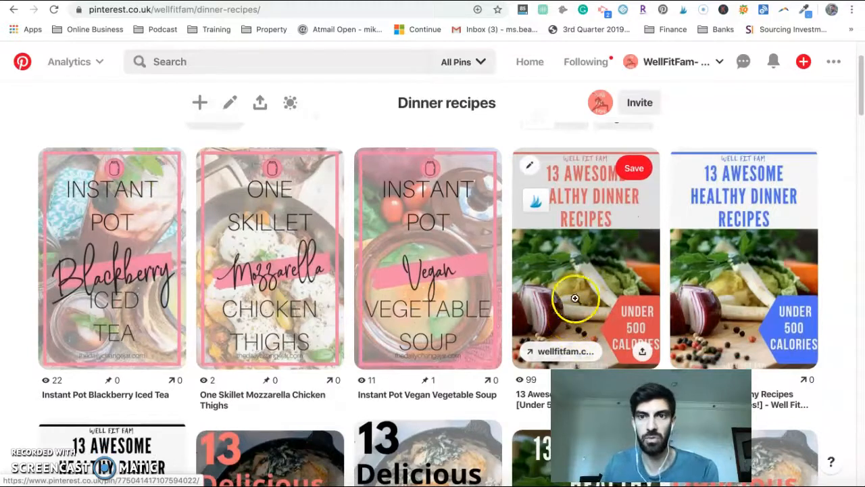
left_click(682, 10)
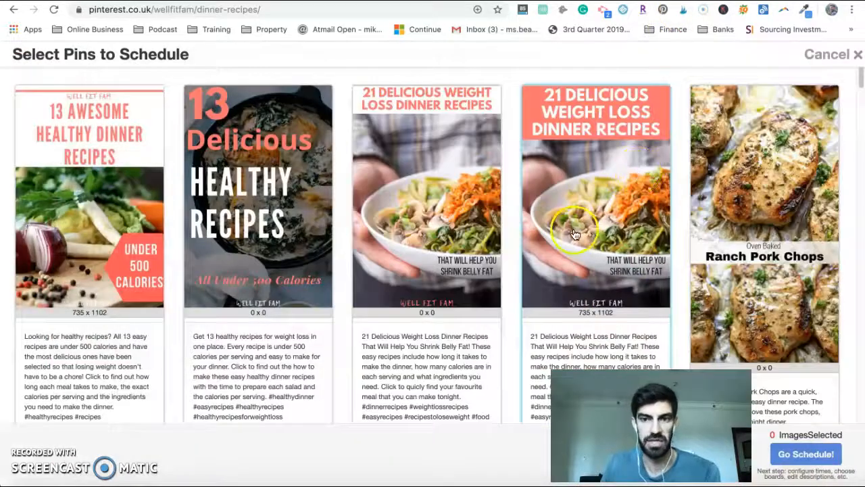
scroll(618, 285, "down", 2)
scroll(631, 284, "up", 2)
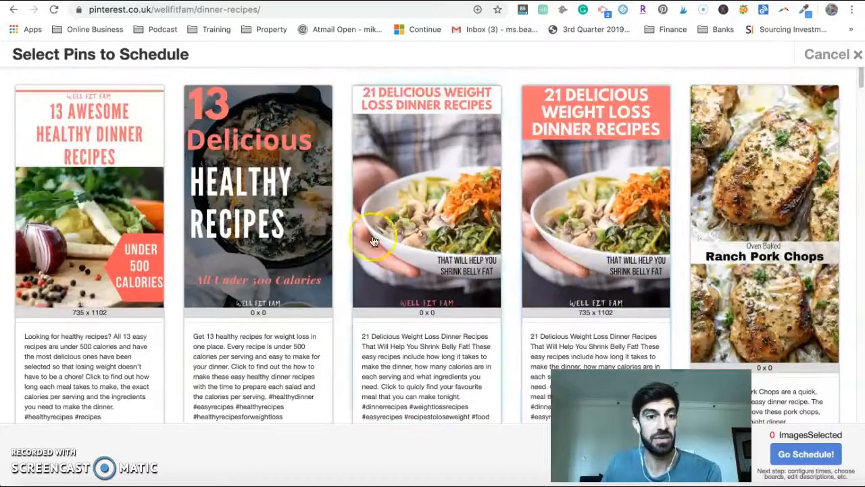
Select the WellFitFam pins in the first two rows: the 13 healthy recipes, 21 weight loss dinner and 17 easy dinner designs
left_click(93, 204)
left_click(262, 202)
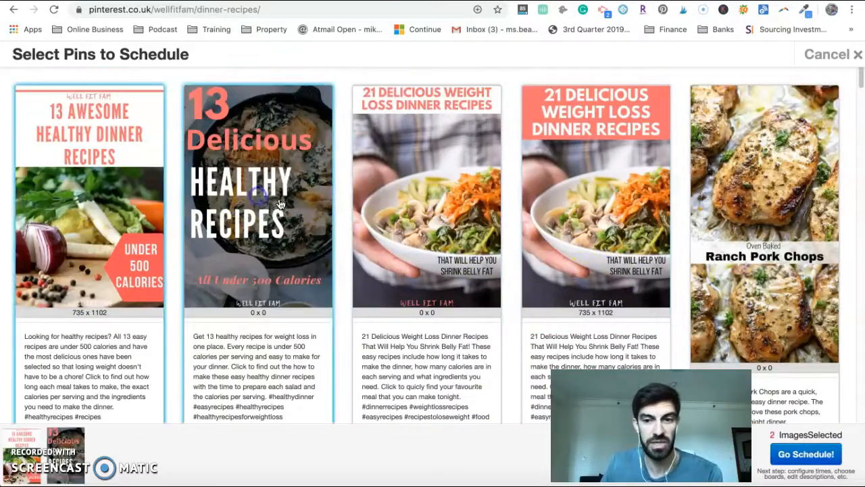
left_click(428, 223)
left_click(599, 218)
scroll(601, 220, "down", 4)
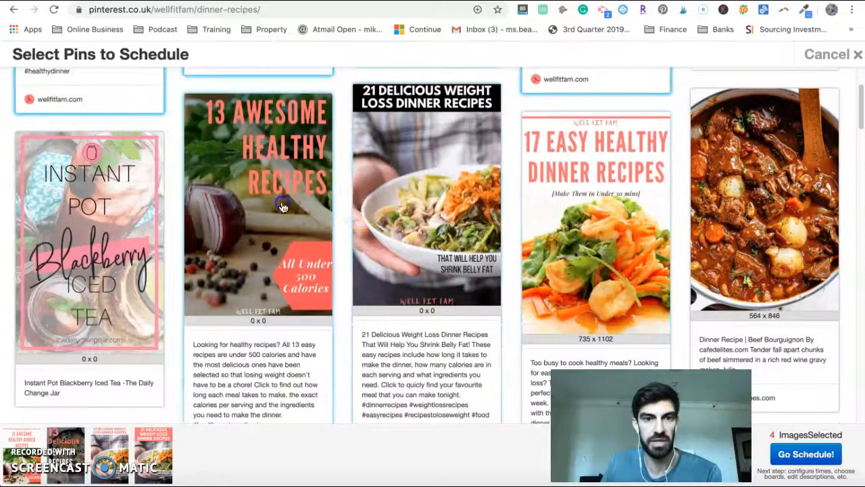
left_click(282, 206)
left_click(426, 202)
left_click(595, 217)
Add four more WellFitFam pins to the selection, including the pasta 13 Awesome, green-lettered 13 Delicious and two 17 Easy Healthy Dinner designs
scroll(595, 216, "down", 1)
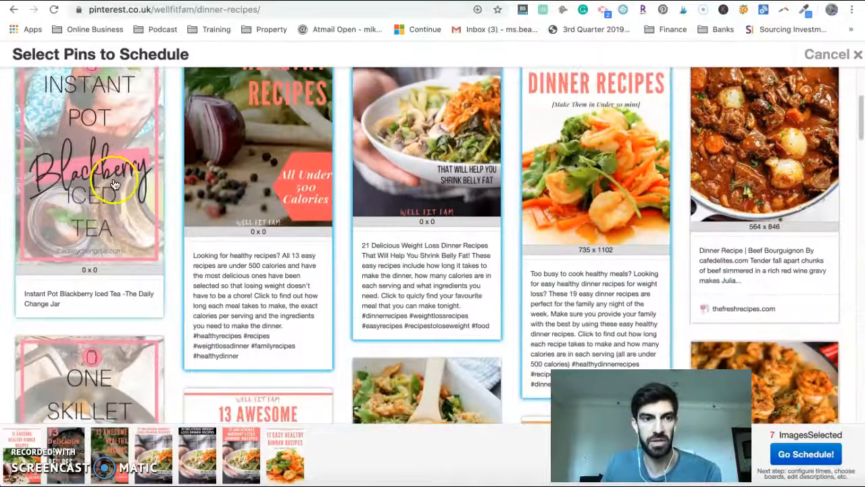
scroll(342, 290, "down", 3)
scroll(342, 290, "down", 1)
left_click(284, 265)
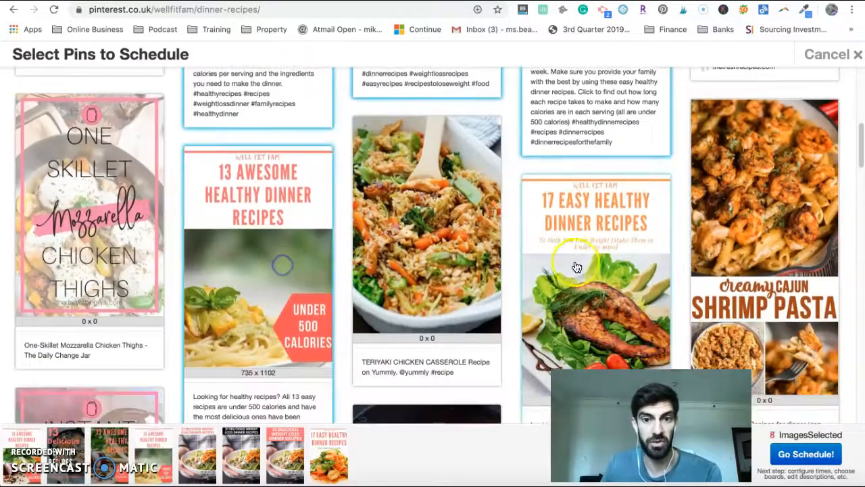
left_click(577, 267)
scroll(578, 266, "down", 5)
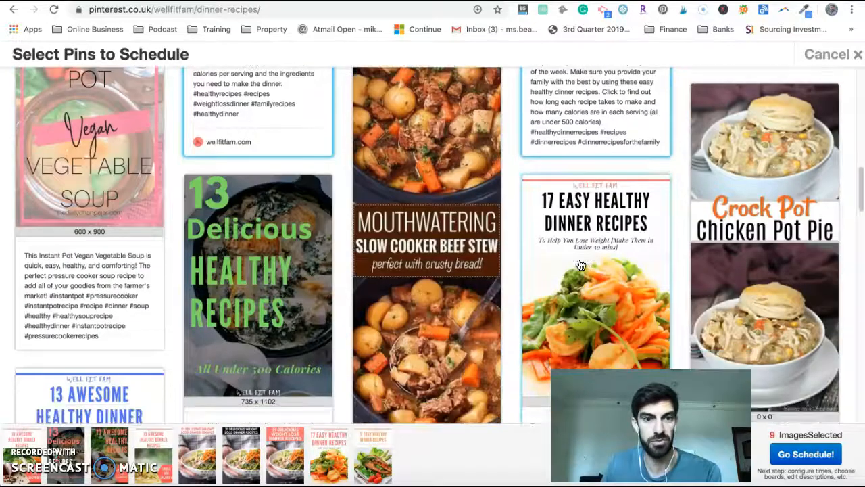
left_click(291, 291)
left_click(638, 283)
Add the blue and rice-dish 13 Awesome pins, the next 21 Delicious pin and the black-titled 17 Easy pin to the selection
scroll(639, 282, "down", 5)
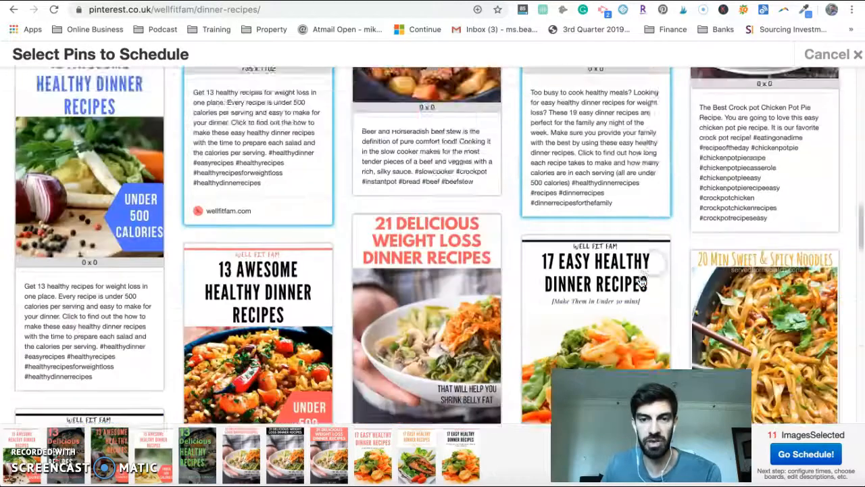
left_click(106, 210)
left_click(302, 273)
left_click(426, 263)
left_click(594, 264)
Select the next four WellFitFam pins further down the Dinner recipes board
scroll(594, 263, "down", 4)
left_click(108, 169)
left_click(242, 297)
left_click(397, 315)
scroll(473, 291, "down", 1)
left_click(553, 276)
Select the last four WellFitFam pins: two 13 Delicious designs, the blue 17 Easy design and the green-header 21 Delicious design
scroll(553, 276, "down", 4)
left_click(93, 170)
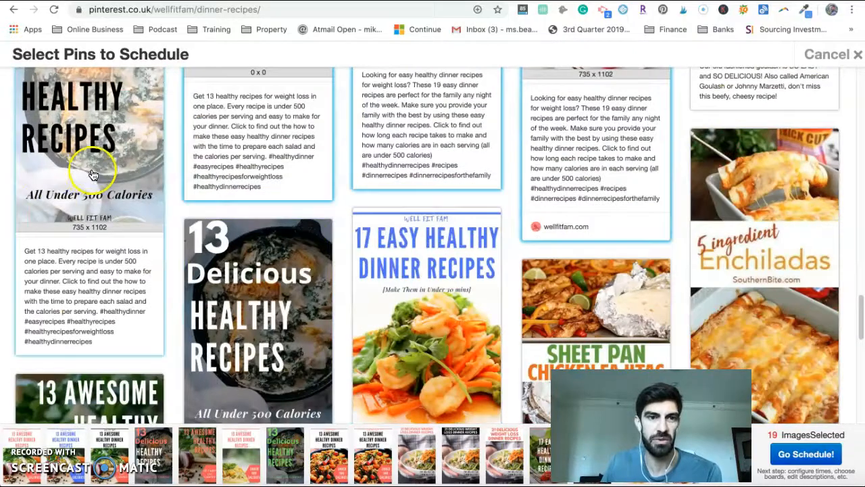
left_click(253, 285)
left_click(392, 311)
scroll(392, 311, "down", 6)
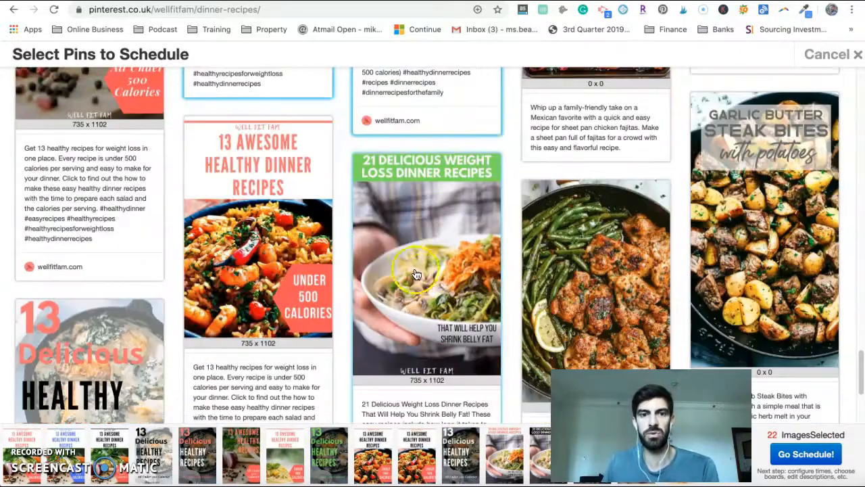
left_click(417, 274)
Send the selected pins to Tailwind for scheduling and open the Publisher's drafts
left_click(788, 451)
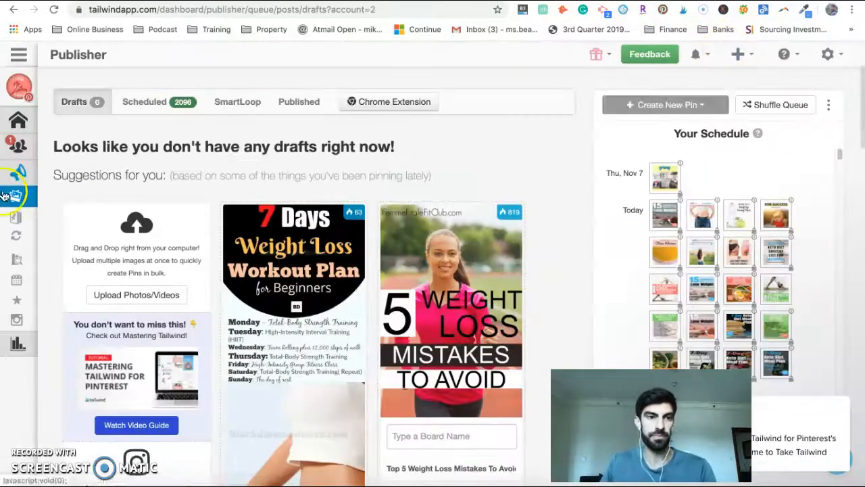
mouse_move(27, 176)
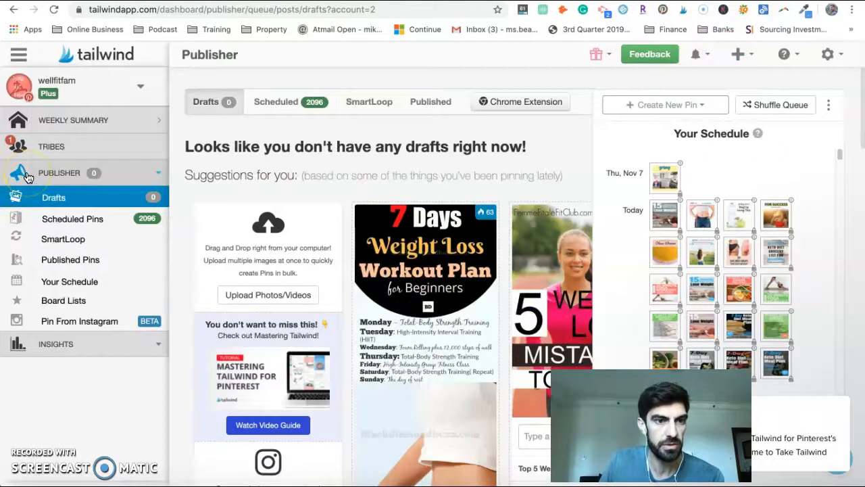
left_click(62, 196)
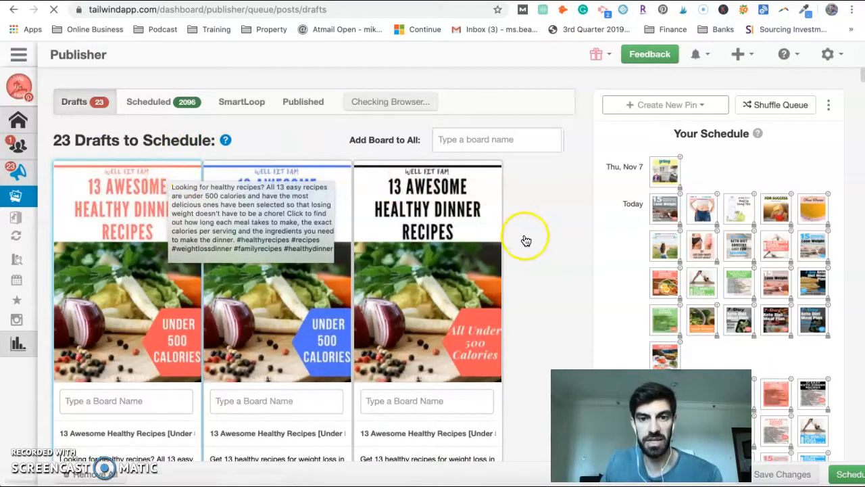
Look through the draft pins, checking their images, titles, descriptions and empty board fields
scroll(526, 240, "down", 2)
scroll(526, 239, "down", 3)
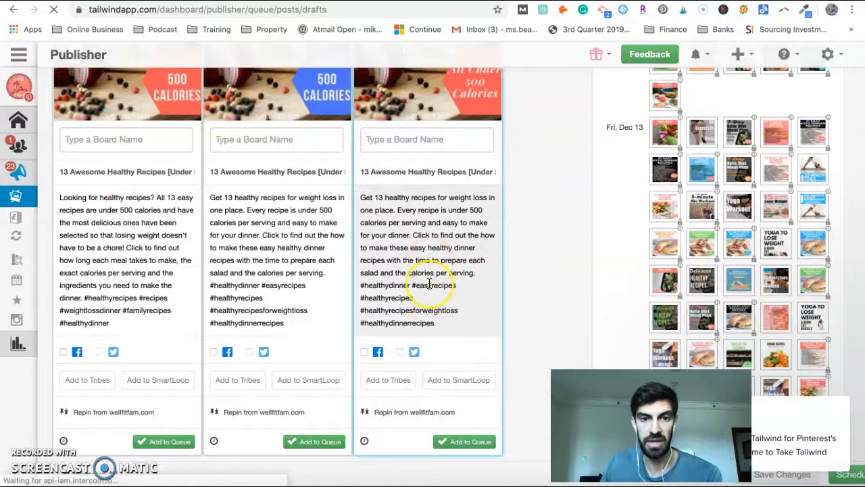
scroll(428, 282, "up", 1)
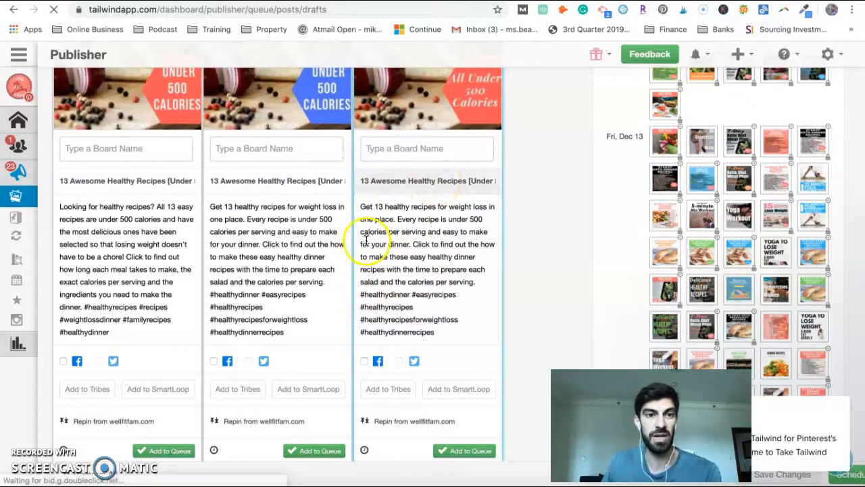
scroll(366, 238, "up", 1)
scroll(373, 257, "down", 4)
scroll(428, 323, "down", 5)
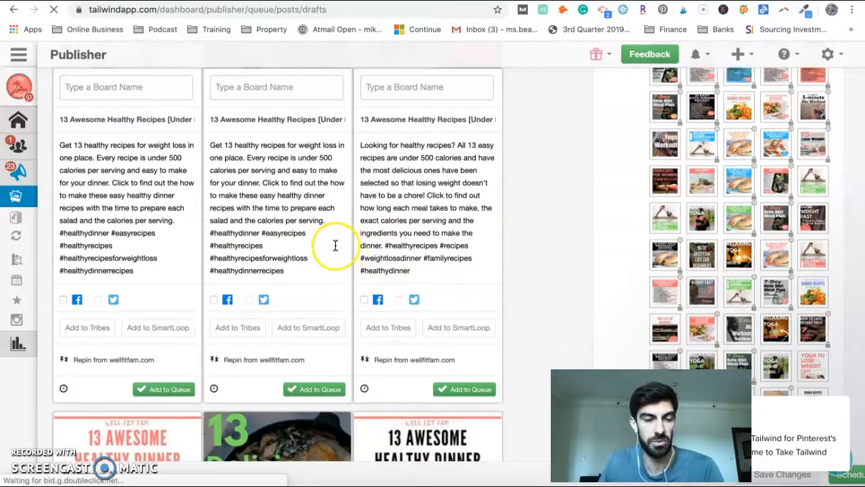
scroll(335, 244, "down", 8)
scroll(335, 245, "up", 4)
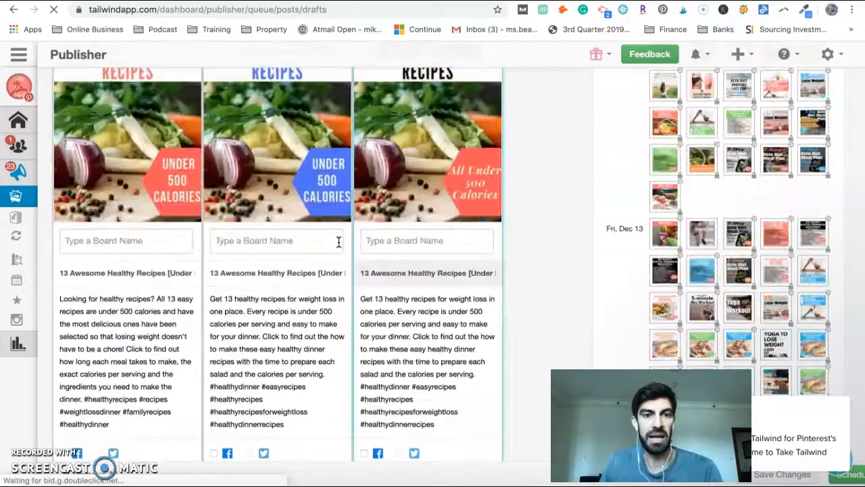
scroll(338, 242, "up", 3)
scroll(352, 272, "down", 10)
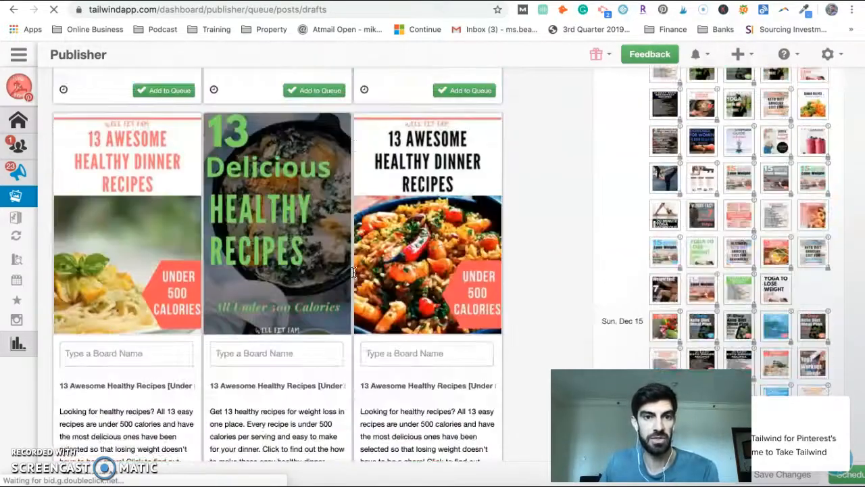
scroll(353, 271, "down", 7)
scroll(358, 263, "up", 15)
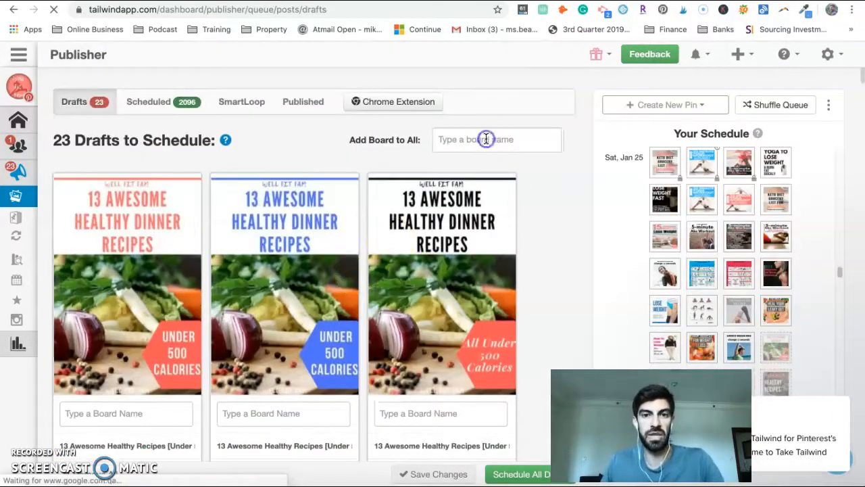
Search the boards for "healthy" and add the Healthy Dinner Recipes board to all drafts
left_click(486, 139)
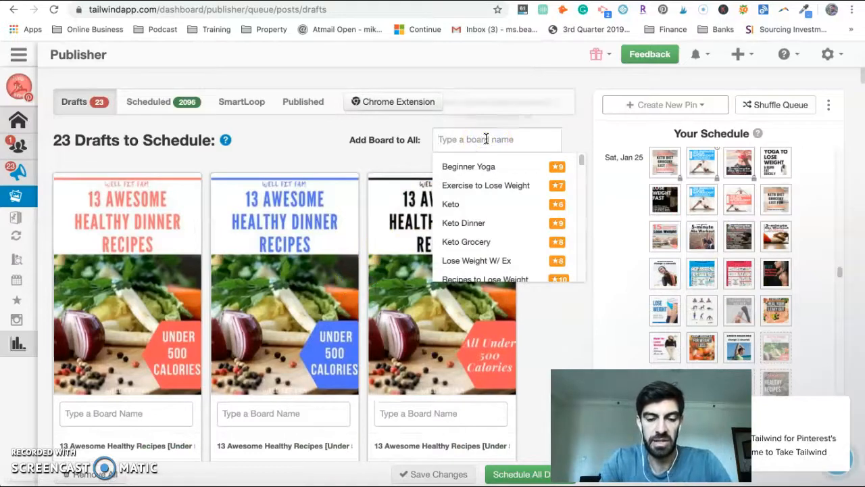
type("healthy")
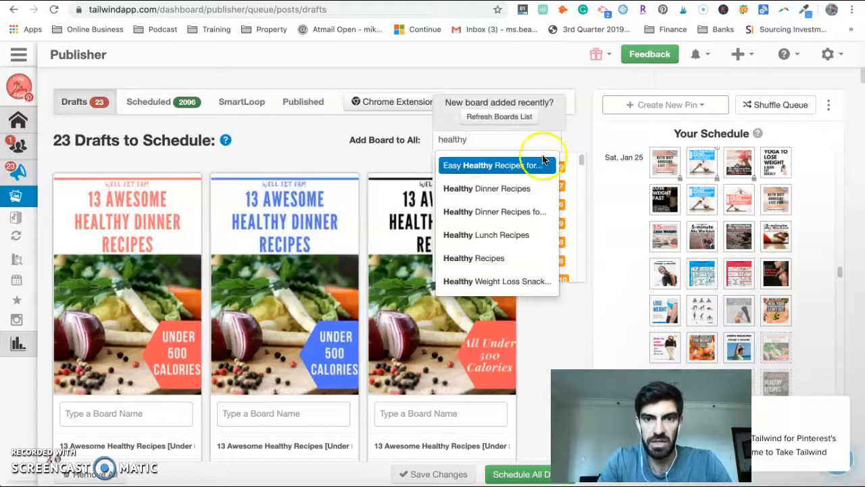
left_click(512, 188)
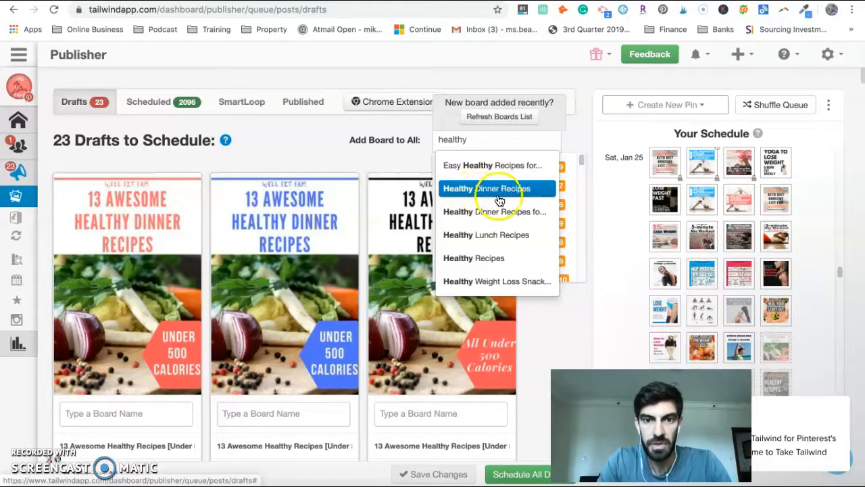
Browse the board list and add the Dinner recipes board to all drafts
left_click(475, 159)
scroll(483, 202, "down", 10)
scroll(485, 216, "down", 6)
scroll(485, 216, "up", 6)
scroll(485, 217, "up", 15)
scroll(485, 216, "up", 3)
scroll(485, 216, "down", 4)
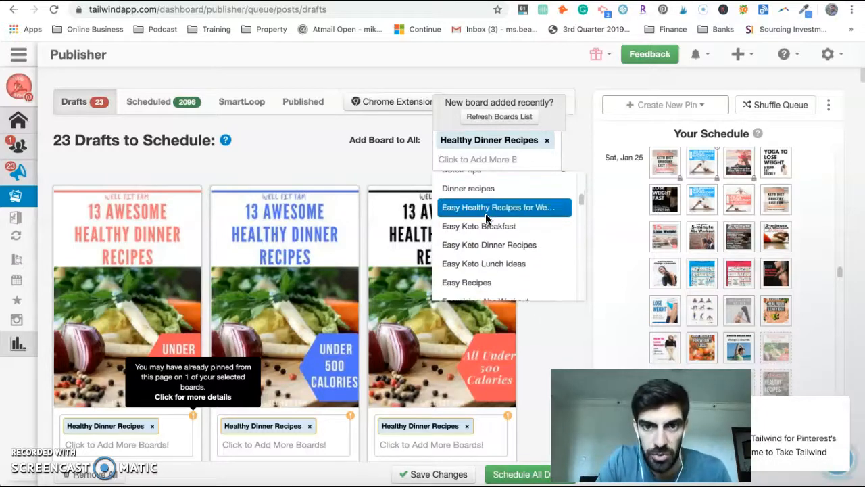
left_click(482, 192)
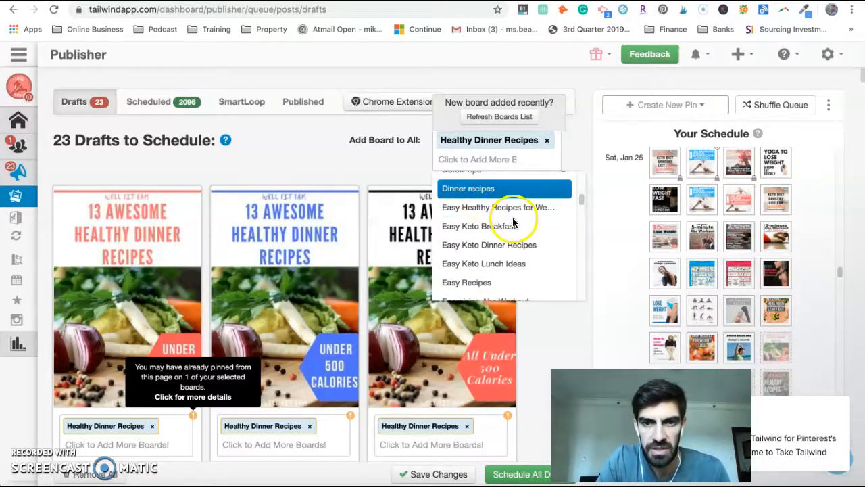
Add the Weight Loss Dinners and Weight Loss Dinner Recipes boards to all drafts
left_click(488, 178)
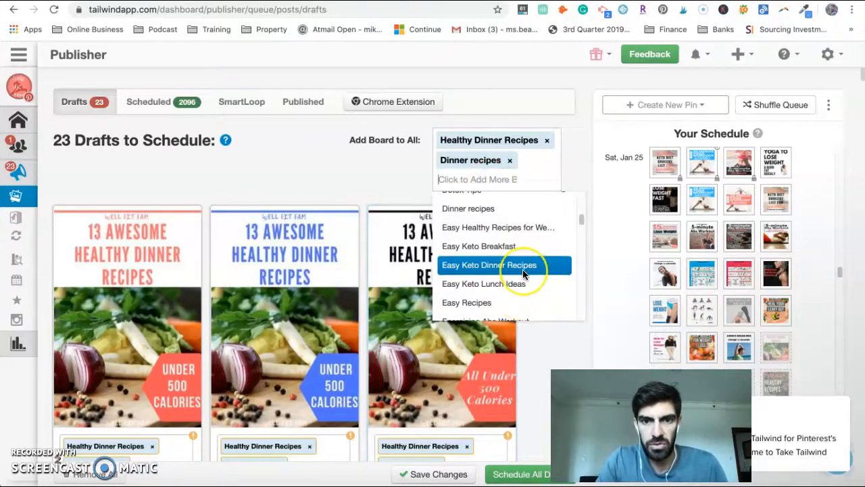
scroll(523, 274, "down", 2)
scroll(524, 274, "down", 4)
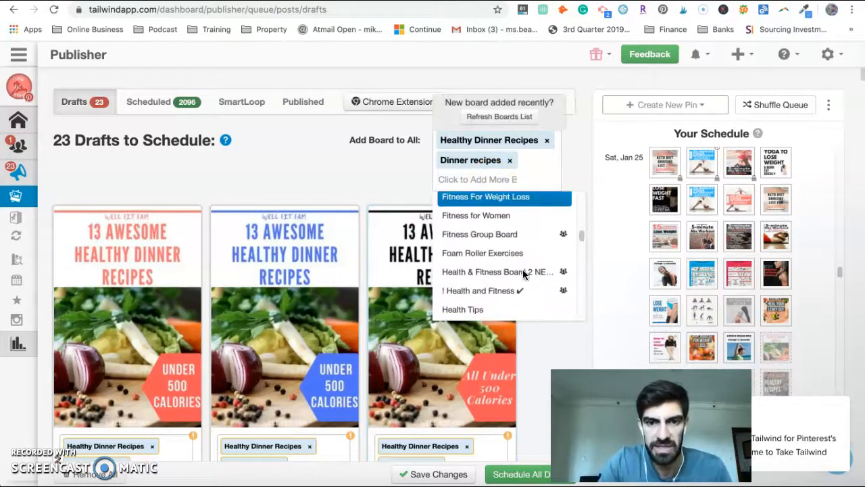
scroll(524, 273, "down", 5)
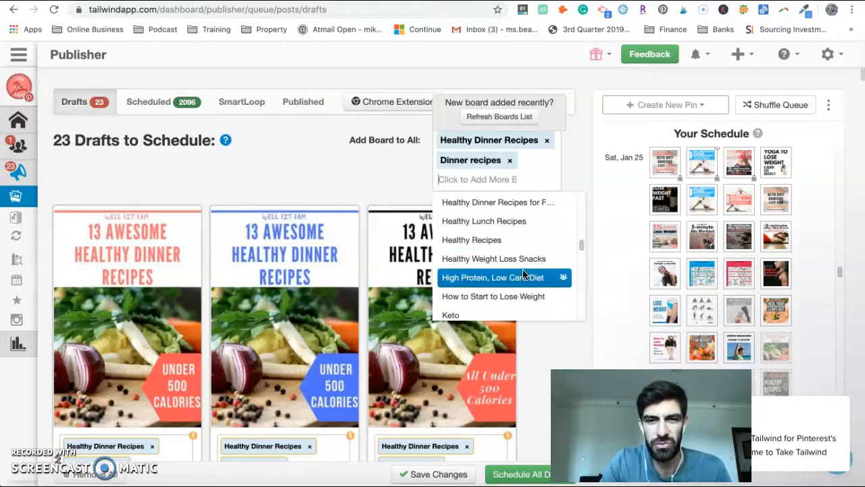
scroll(524, 273, "down", 5)
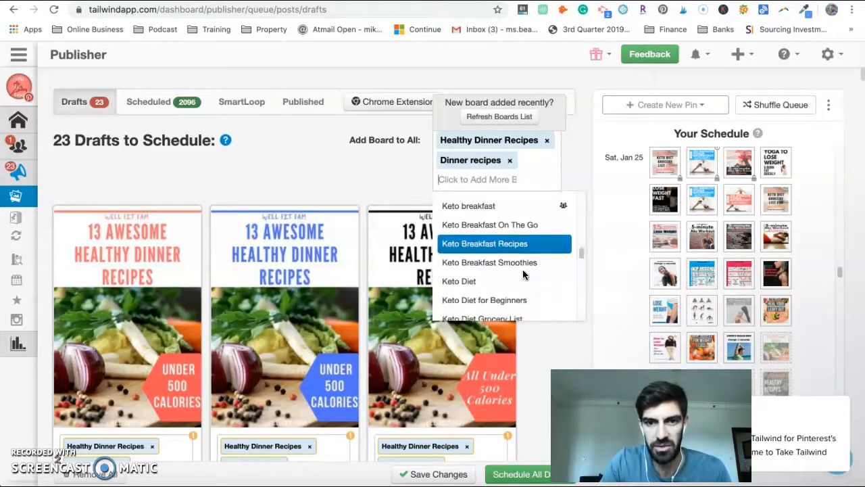
scroll(523, 273, "down", 4)
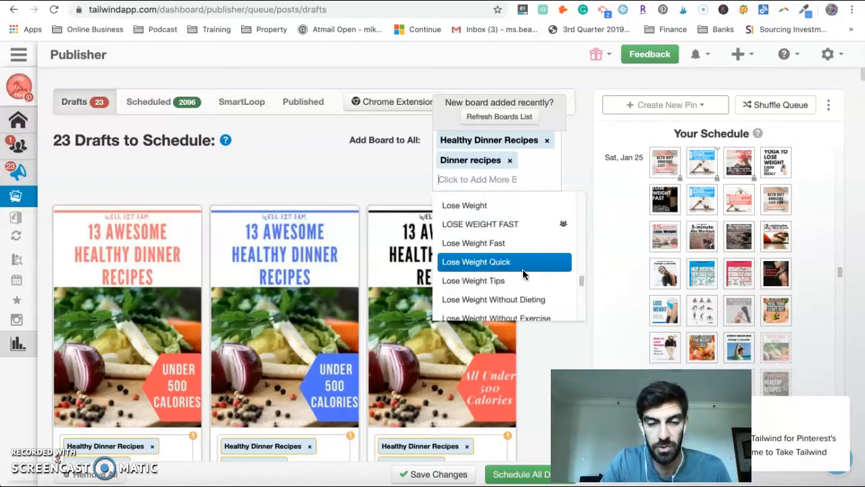
scroll(523, 272, "down", 5)
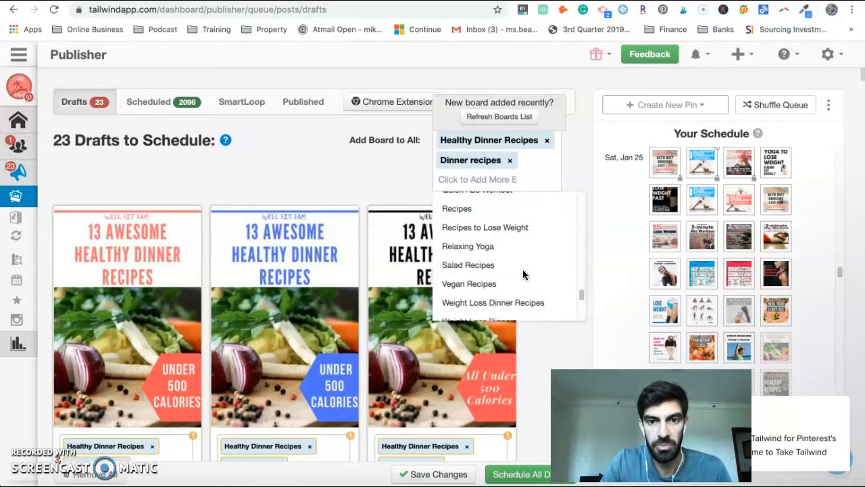
scroll(523, 275, "down", 1)
scroll(523, 274, "up", 1)
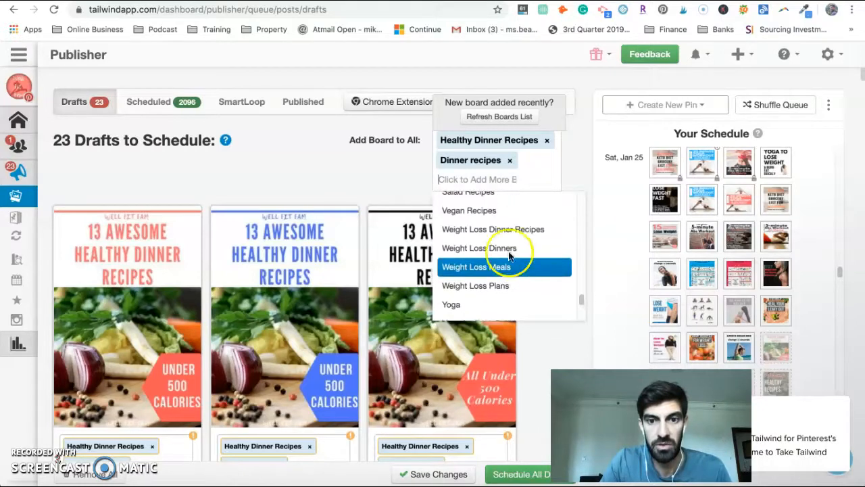
key("Return")
left_click(467, 197)
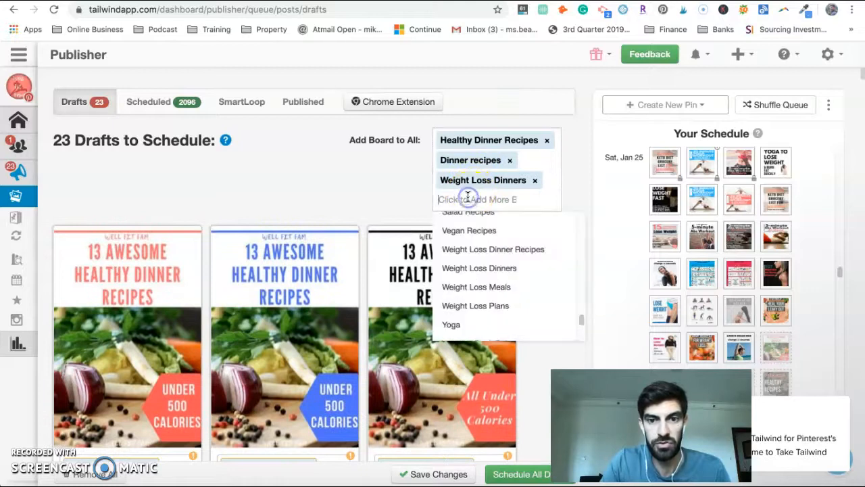
left_click(504, 257)
Look through the remaining boards for further matches, close the list and check the boards assigned to the drafts
left_click(469, 219)
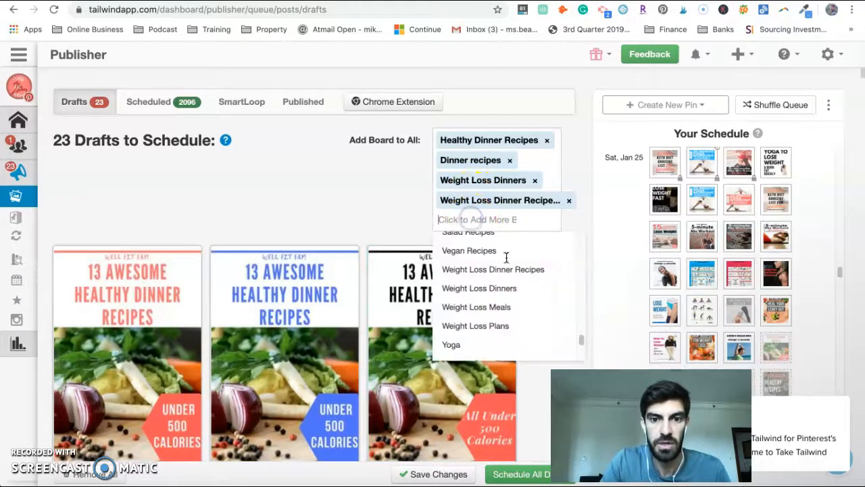
scroll(526, 290, "down", 1)
scroll(526, 290, "down", 3)
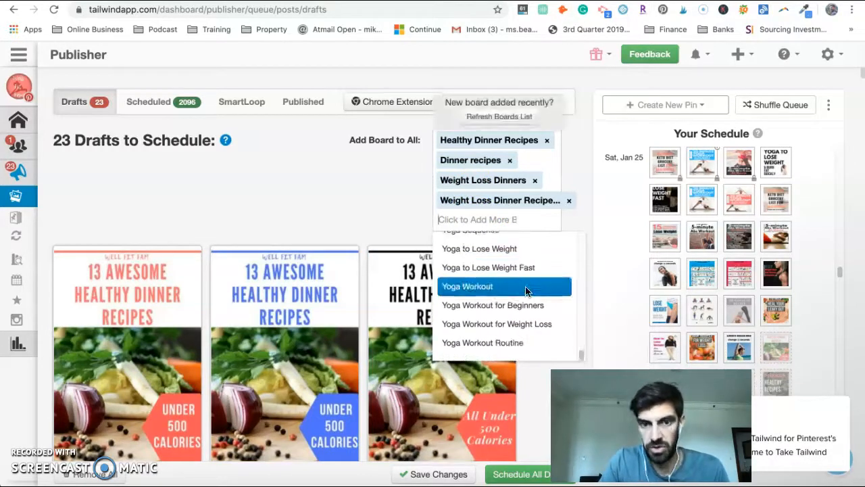
scroll(526, 291, "up", 6)
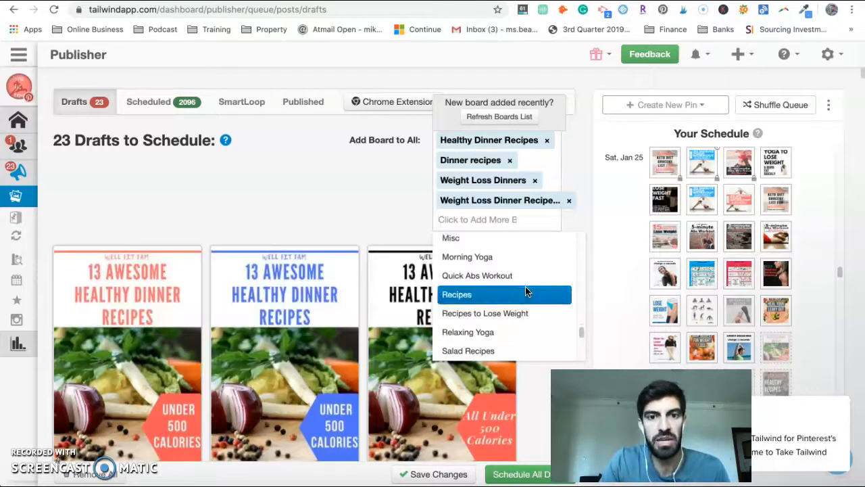
scroll(526, 291, "up", 3)
left_click(386, 221)
left_click(487, 260)
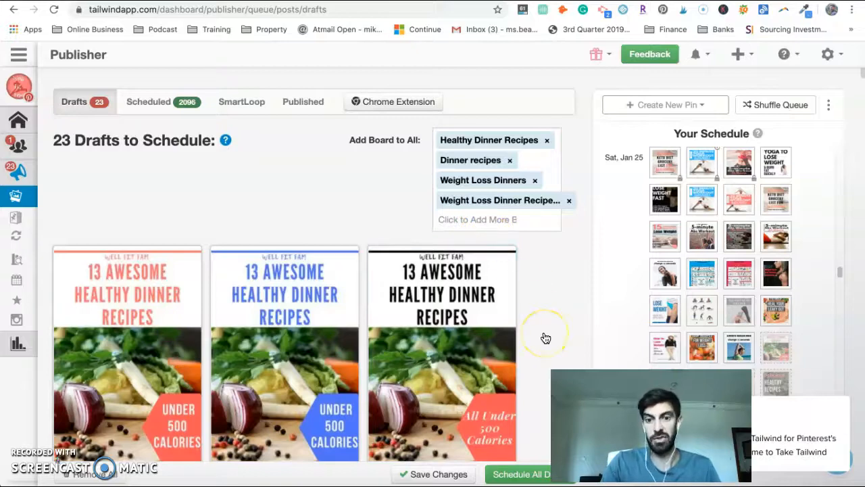
scroll(545, 338, "down", 4)
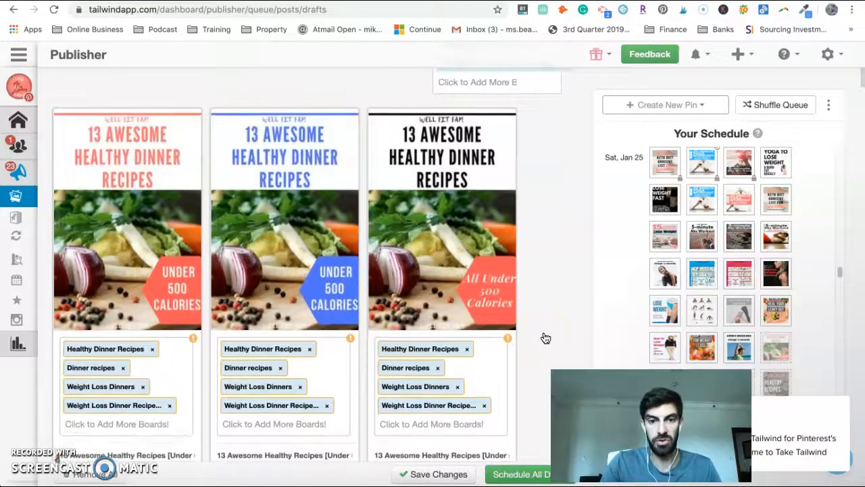
Check the board assignments throughout the draft list and schedule all the drafts
scroll(546, 338, "down", 20)
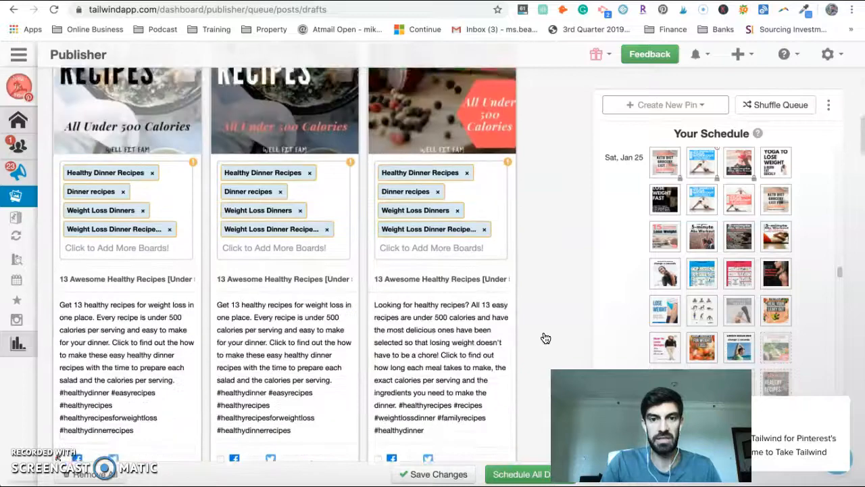
scroll(545, 338, "down", 20)
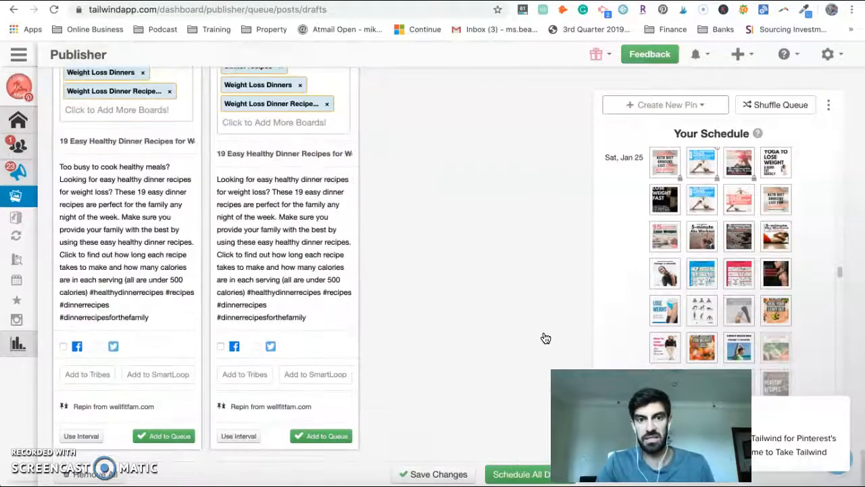
scroll(546, 338, "up", 20)
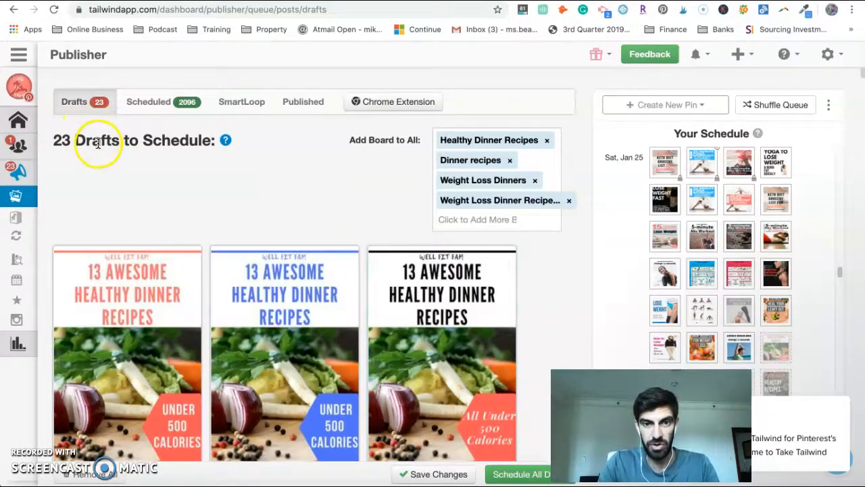
scroll(98, 143, "down", 1)
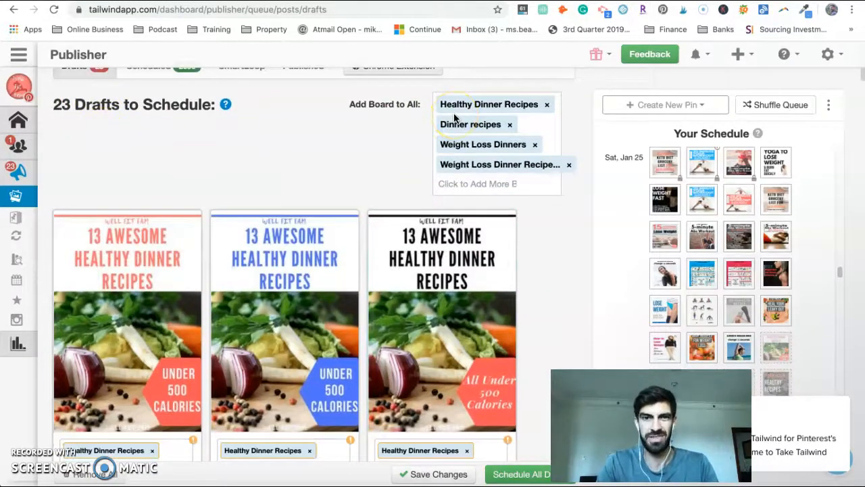
left_click(522, 475)
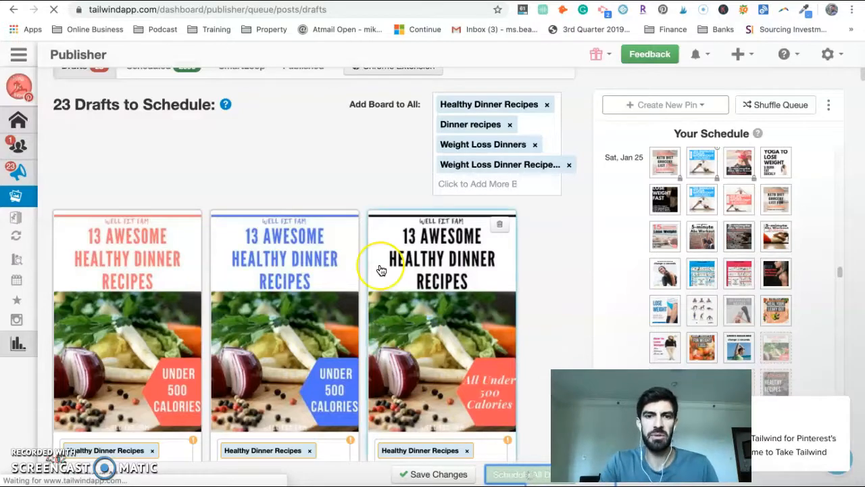
scroll(380, 269, "down", 5)
scroll(401, 382, "down", 1)
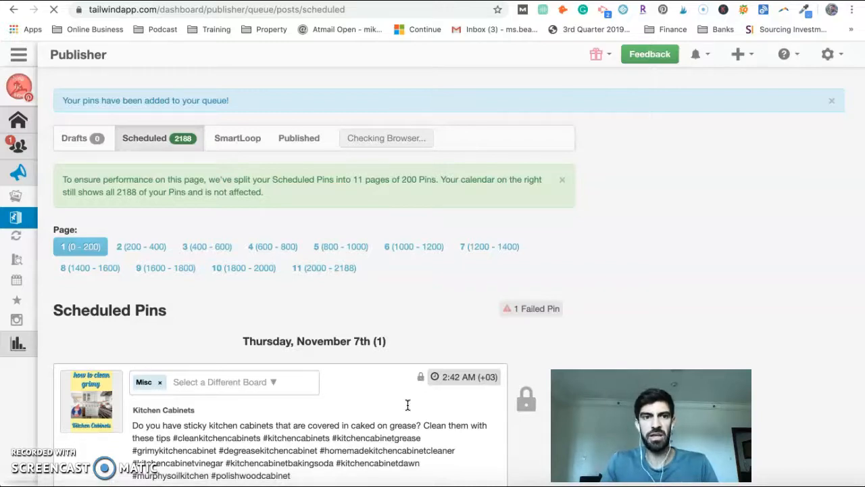
Examine the scheduled pins and the posting calendar, including the details of a pin queued for today
left_click(158, 138)
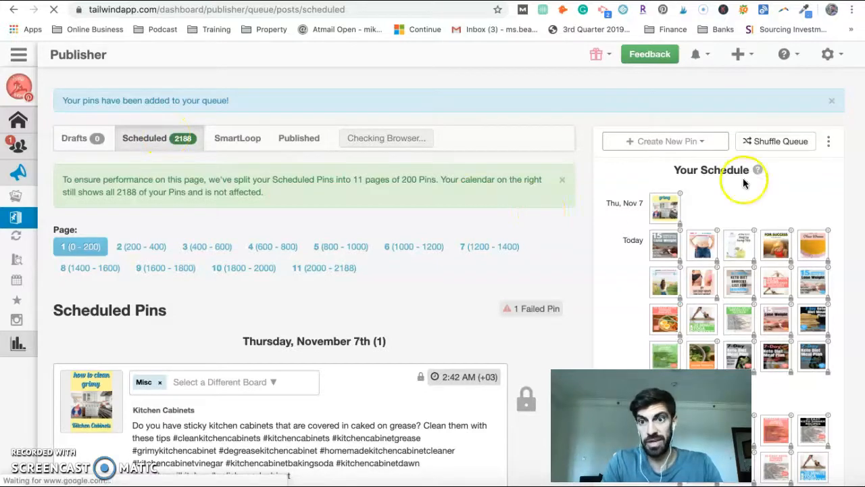
scroll(456, 254, "down", 3)
scroll(579, 212, "up", 3)
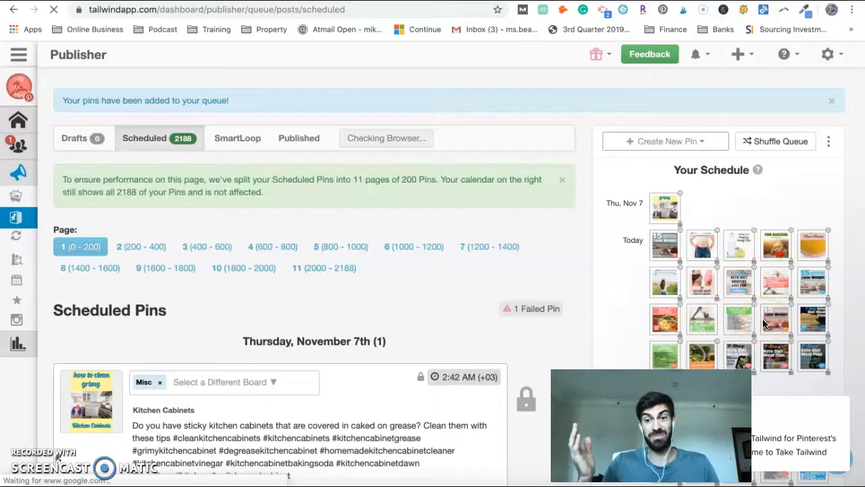
scroll(764, 325, "down", 4)
mouse_move(764, 324)
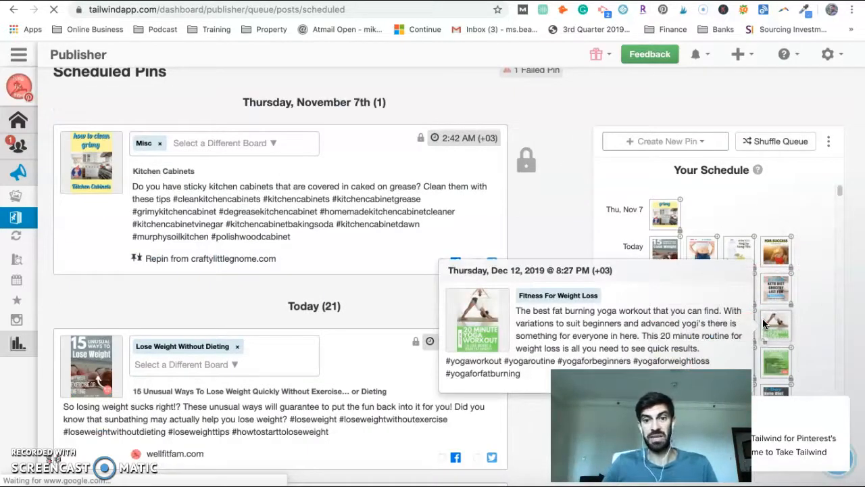